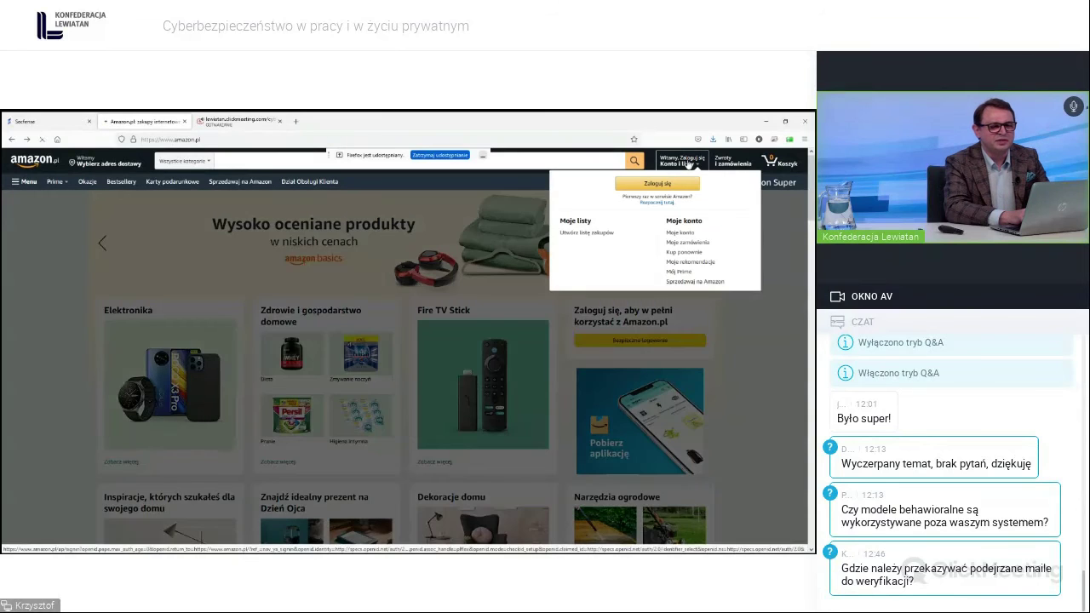
# Step: Start signing in to Amazon.pl with the prefilled account e-mail and choose U2F/FIDO2 cryptographic keys as the protection method
pyautogui.click(671, 170)
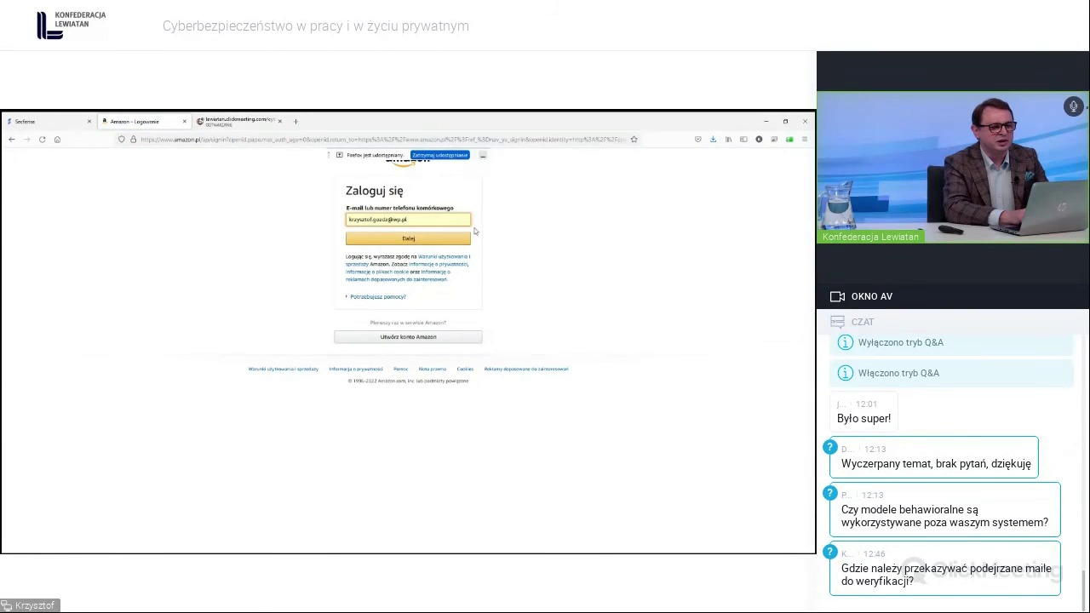
pyautogui.click(451, 239)
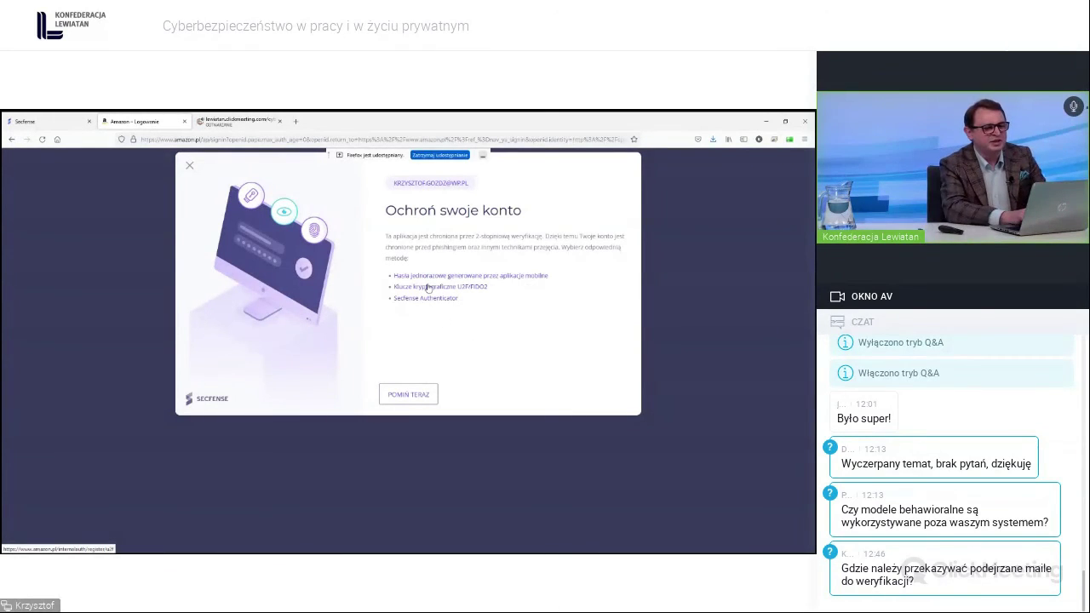
pyautogui.click(472, 287)
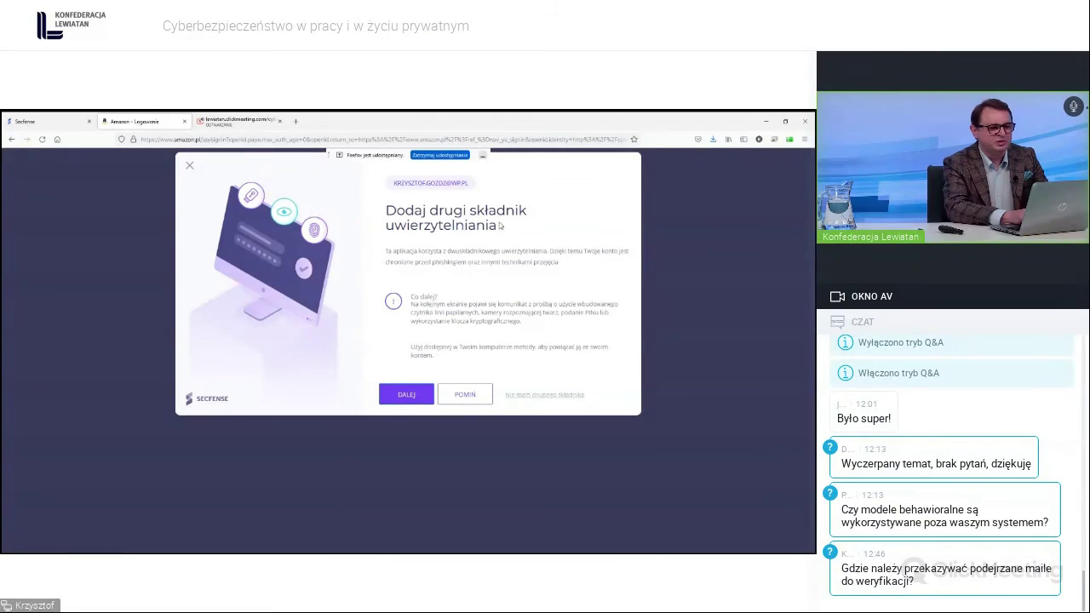
# Step: Register the second authentication factor for the account and finish signing in to Amazon with the prefilled password
pyautogui.moveTo(502, 226); pyautogui.dragTo(468, 227)
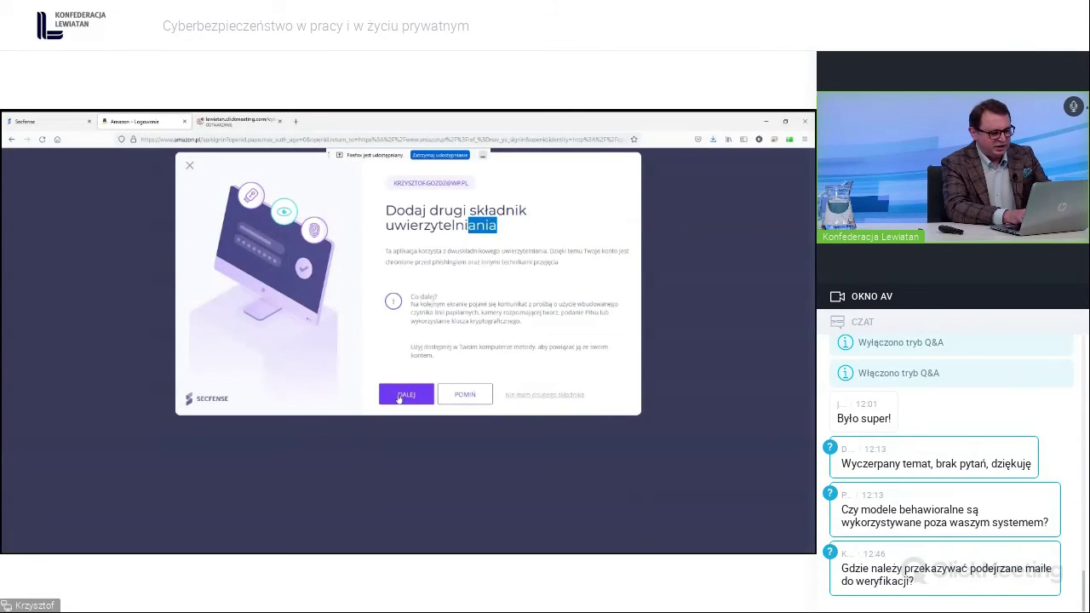
pyautogui.click(398, 397)
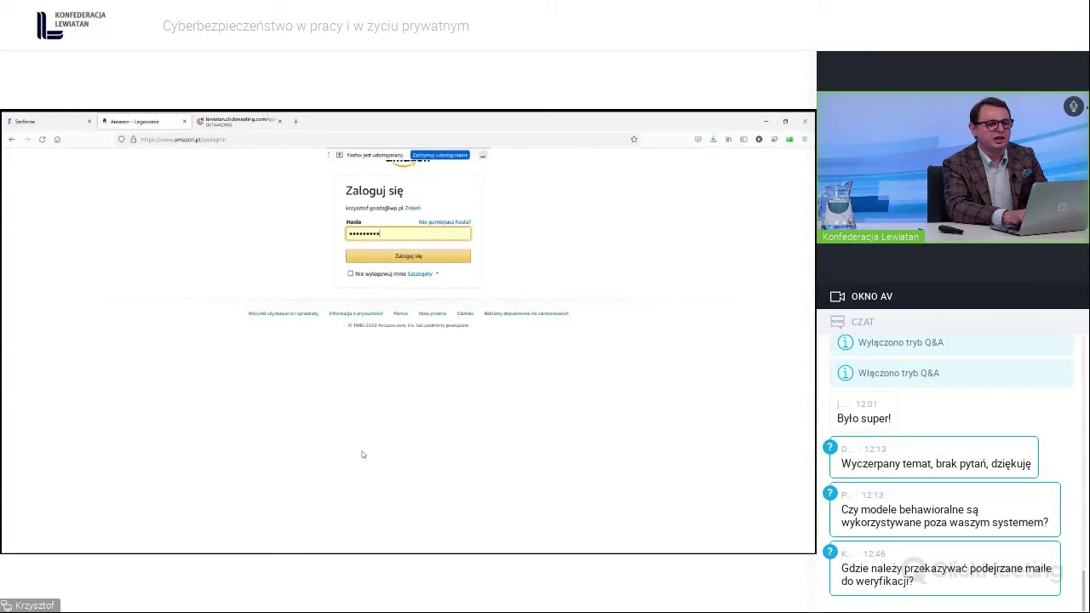
pyautogui.click(406, 256)
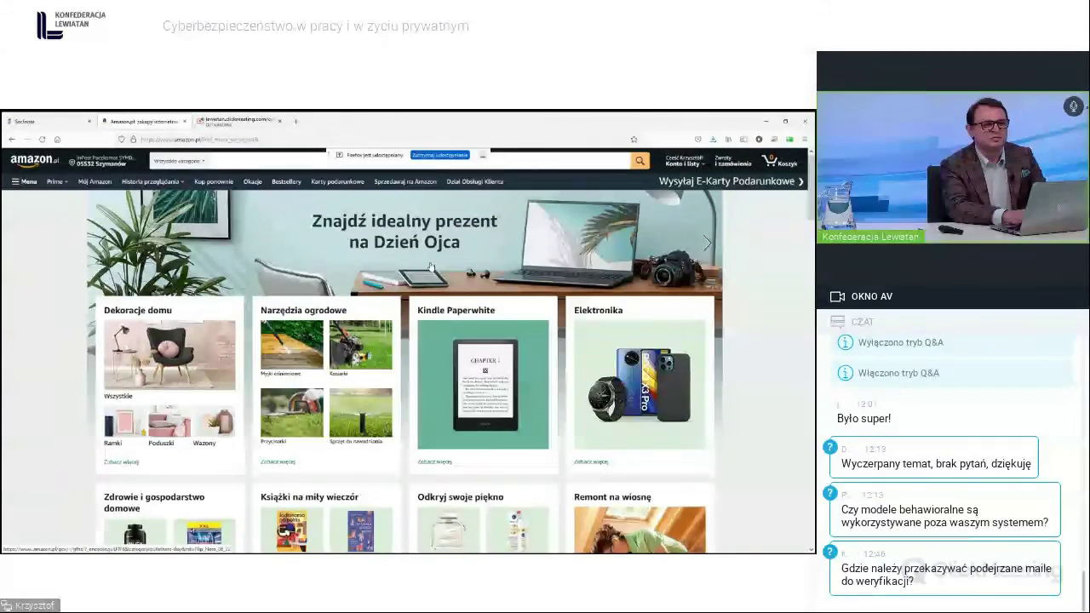
# Step: Sign out of the Amazon account and sign back in, confirming the identity with the registered second factor
pyautogui.moveTo(682, 162)
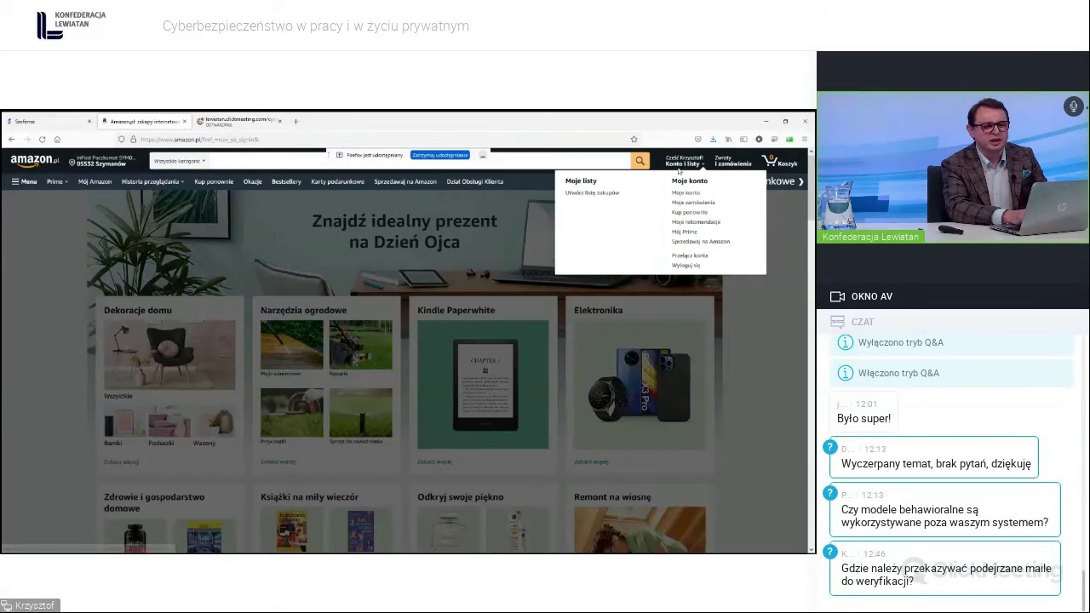
pyautogui.click(682, 265)
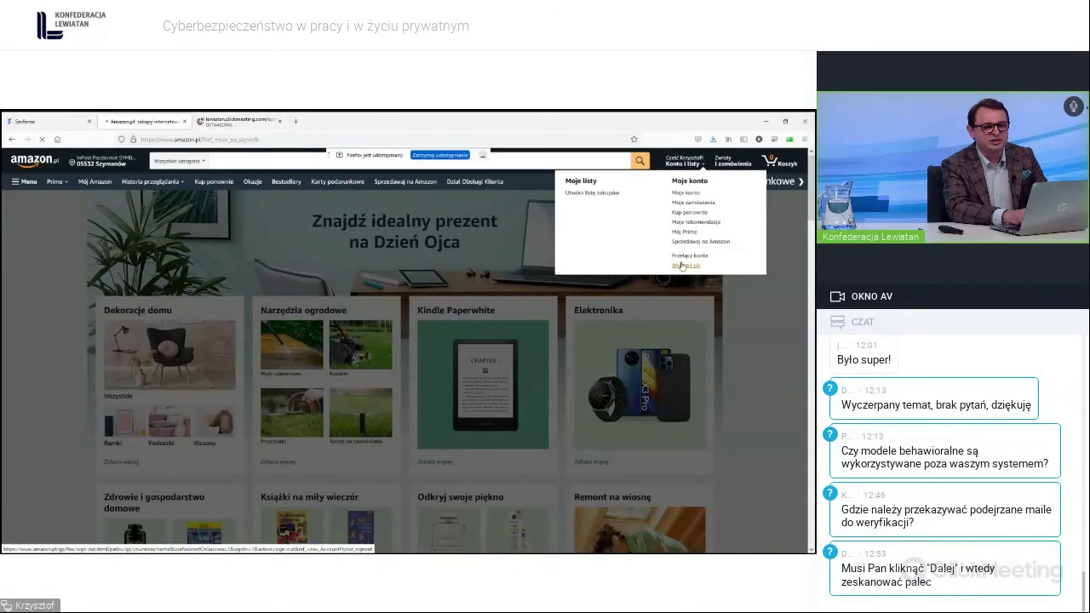
pyautogui.click(426, 243)
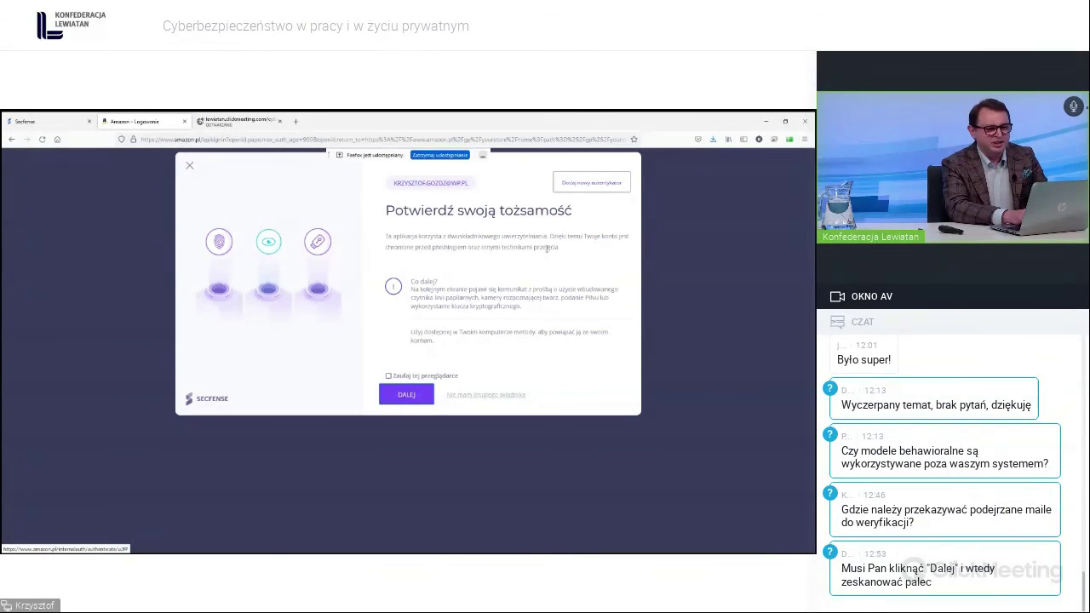
pyautogui.moveTo(577, 215); pyautogui.dragTo(389, 217)
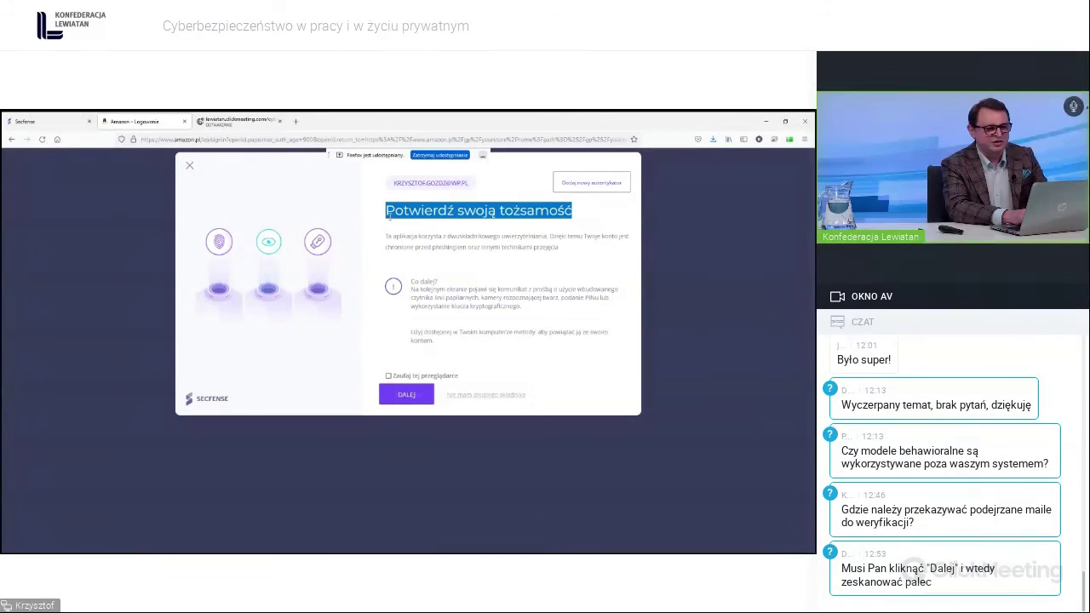
pyautogui.click(402, 396)
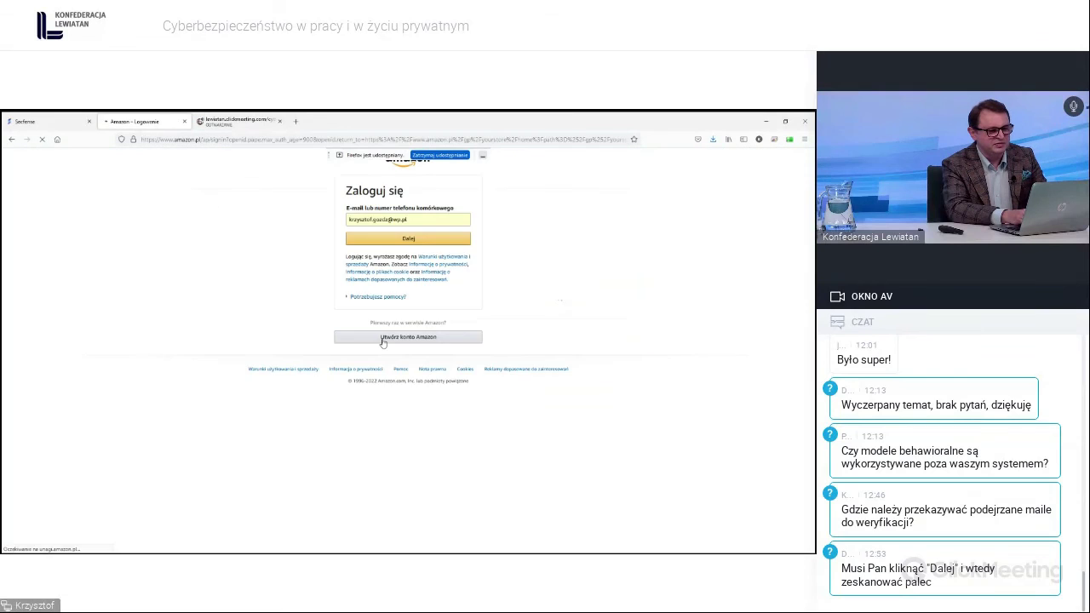
pyautogui.press('Return')
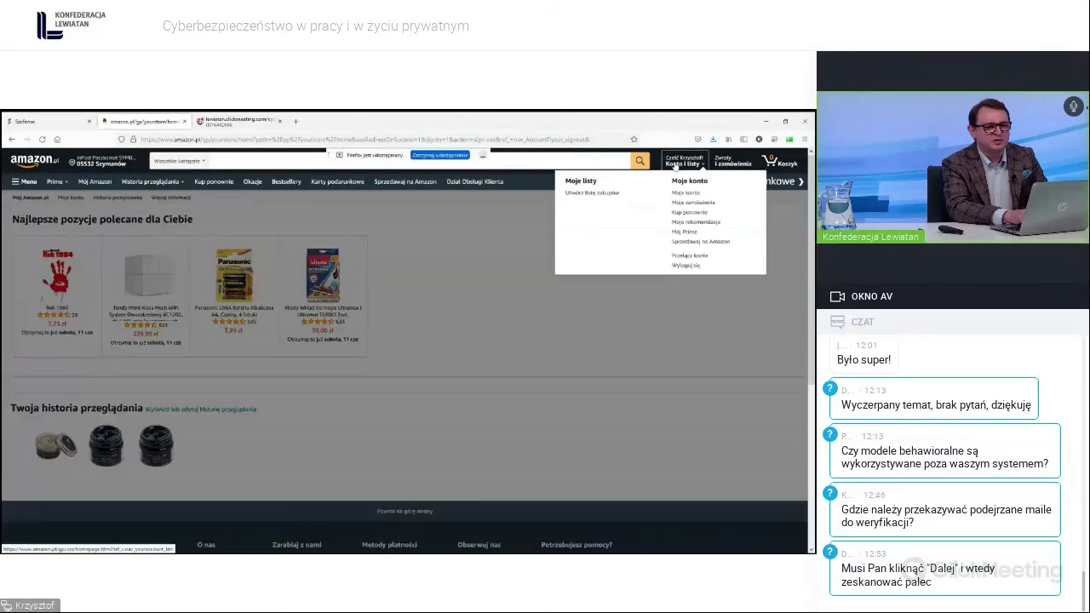
# Step: Sign out of Amazon, resubmit the account e-mail on the sign-in page and start the second-factor identity confirmation
pyautogui.click(684, 161)
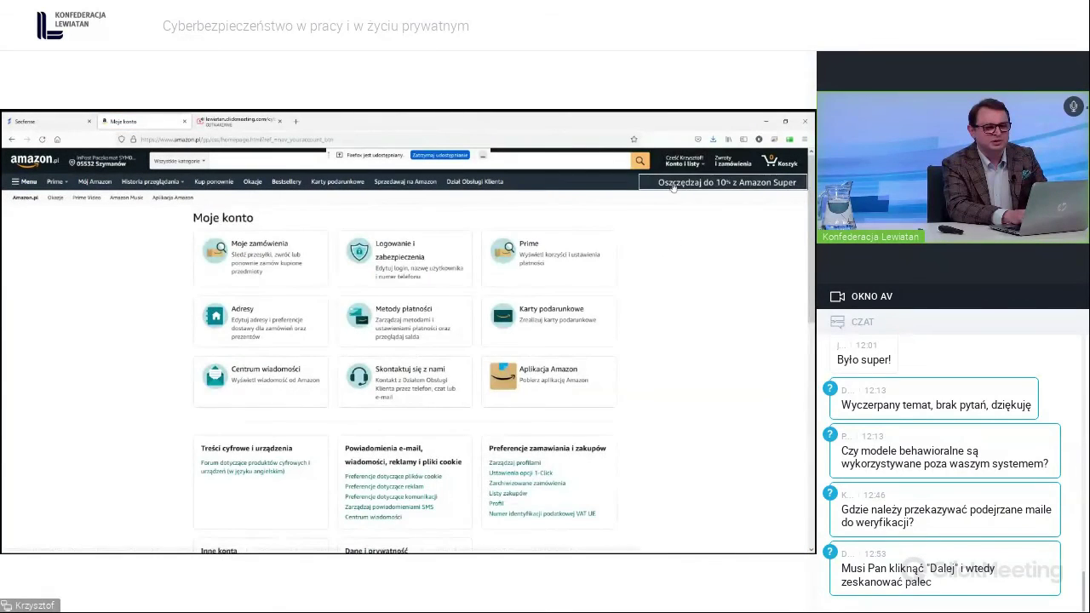
pyautogui.moveTo(683, 161)
pyautogui.click(682, 266)
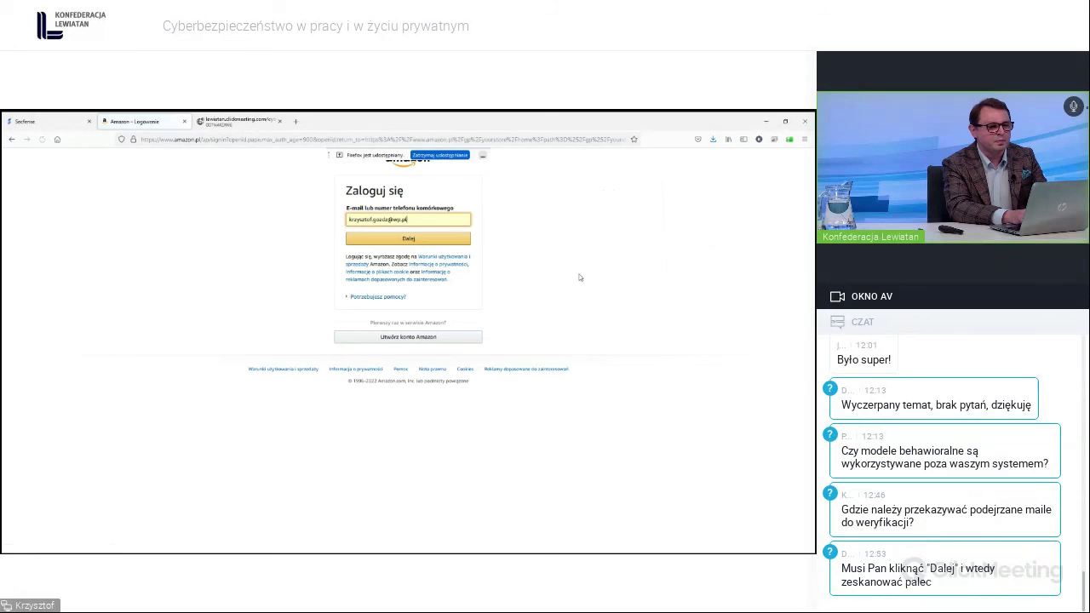
pyautogui.click(427, 239)
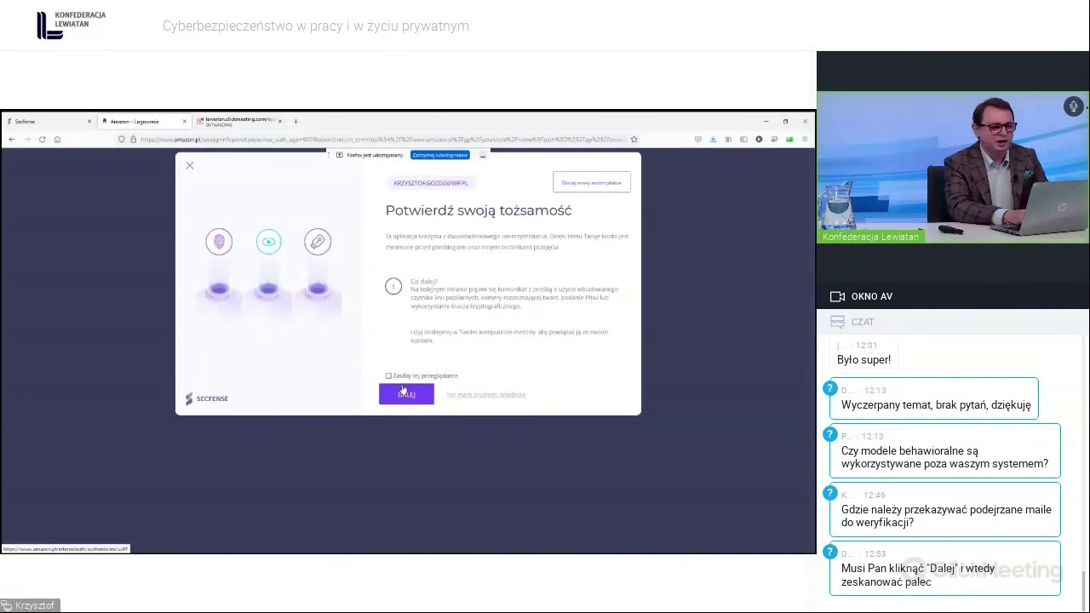
pyautogui.click(403, 389)
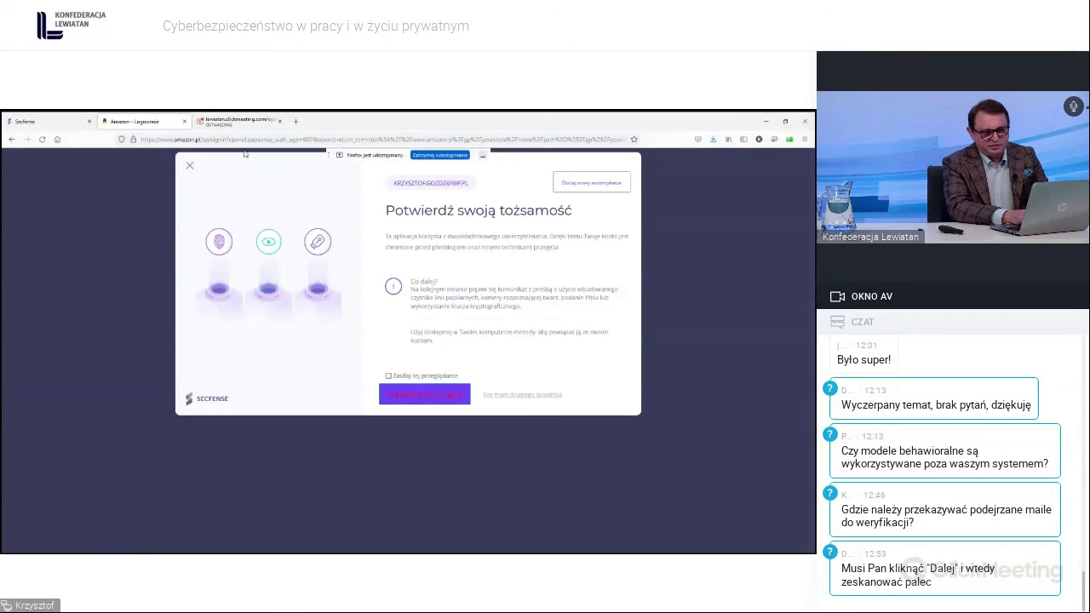
# Step: Reorder the browser tabs so that the meeting tab sits between the Secfense and Amazon tabs
pyautogui.click(237, 121)
pyautogui.click(124, 119)
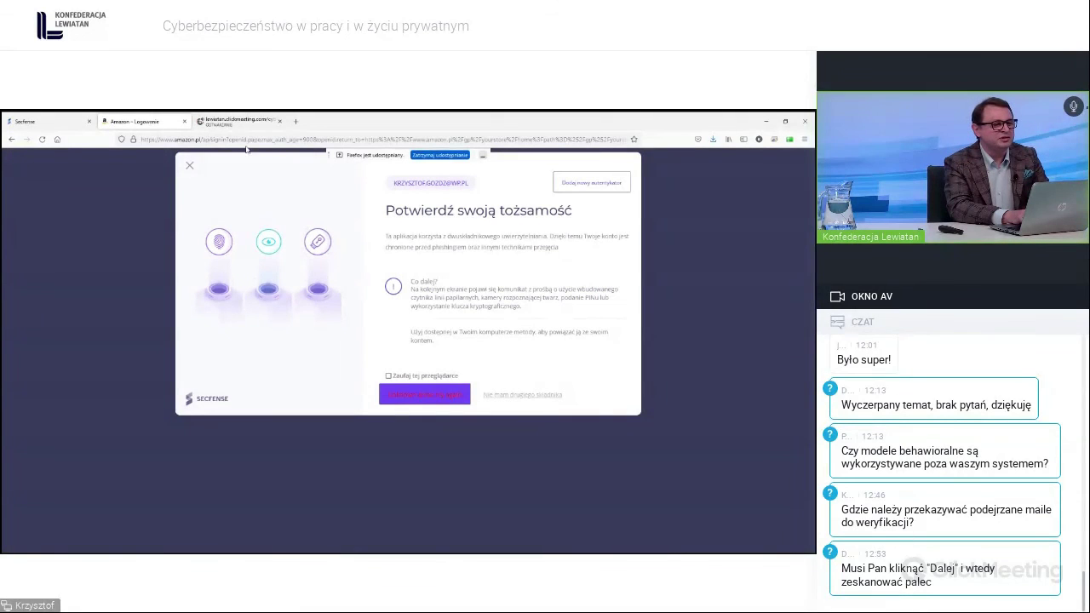
pyautogui.moveTo(230, 121); pyautogui.dragTo(140, 121)
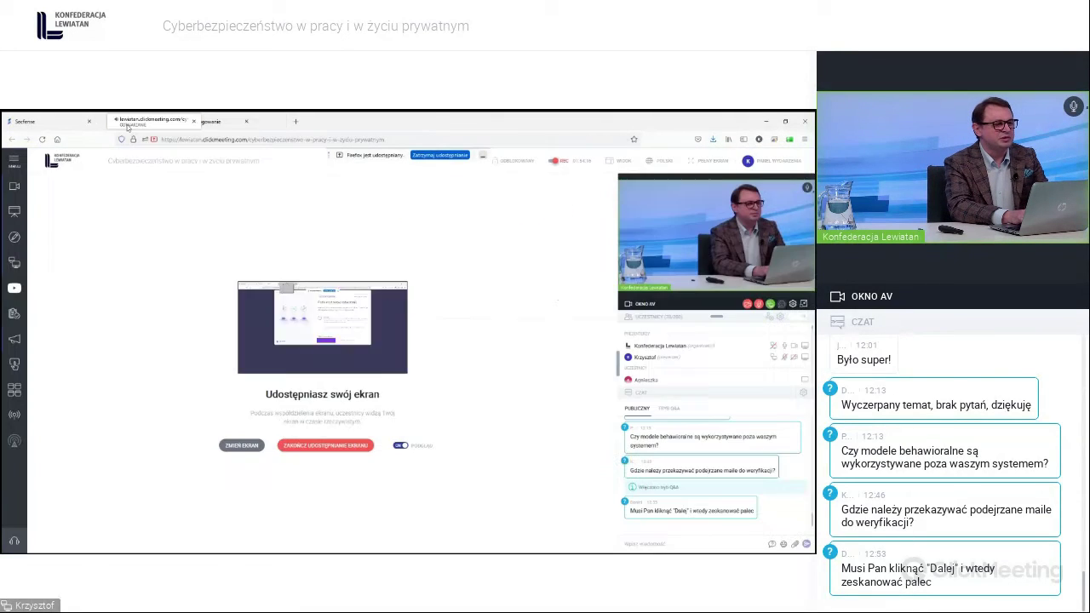
# Step: Switch to the Secfense admin page, decline making it the browser's home page, and log in with the prefilled credentials
pyautogui.click(49, 121)
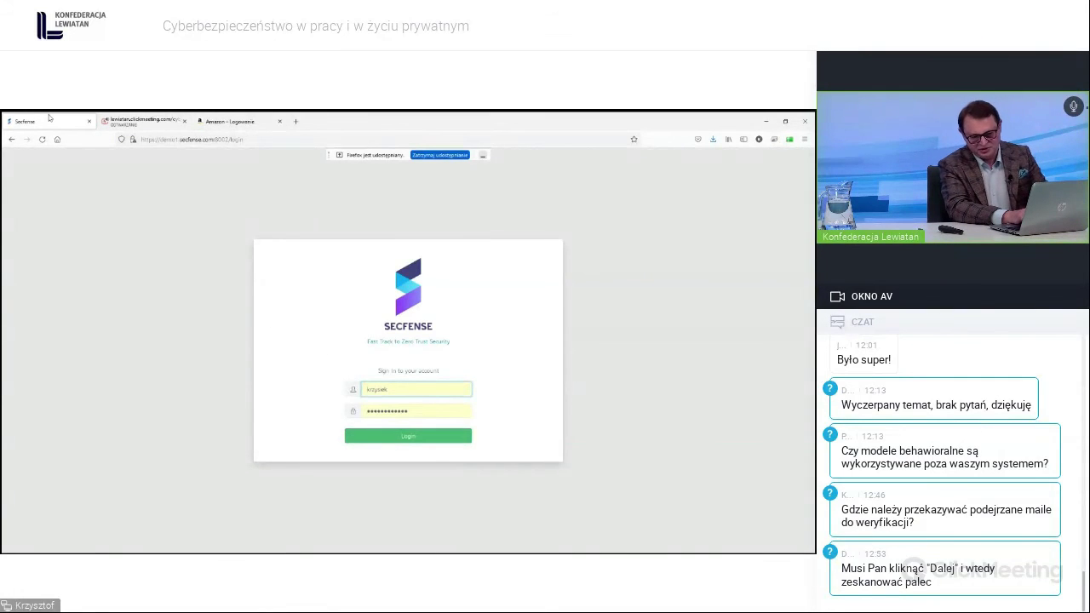
pyautogui.moveTo(49, 118); pyautogui.dragTo(57, 139)
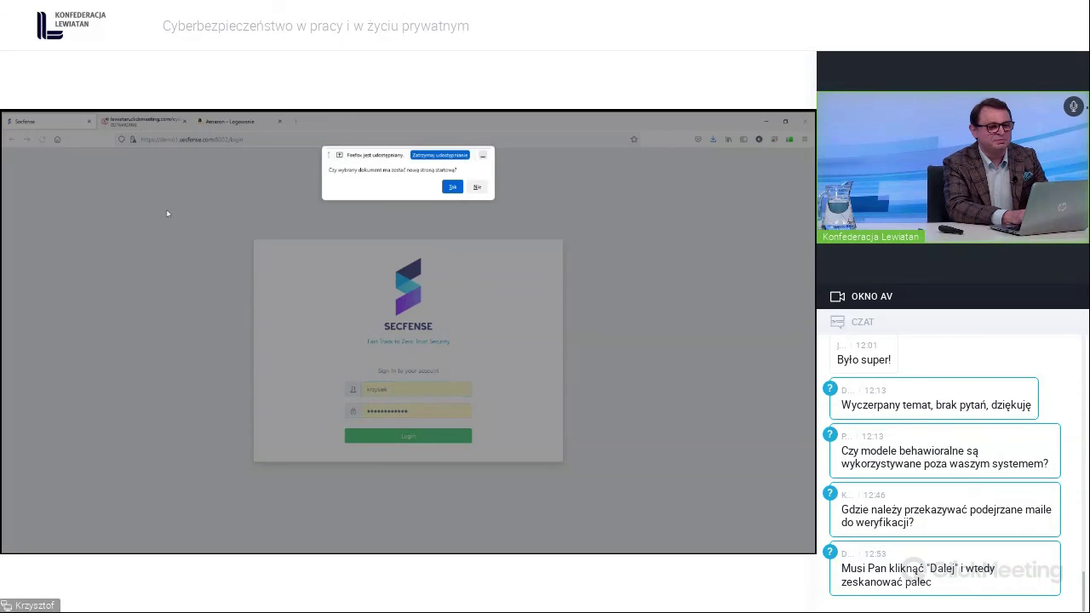
pyautogui.click(477, 187)
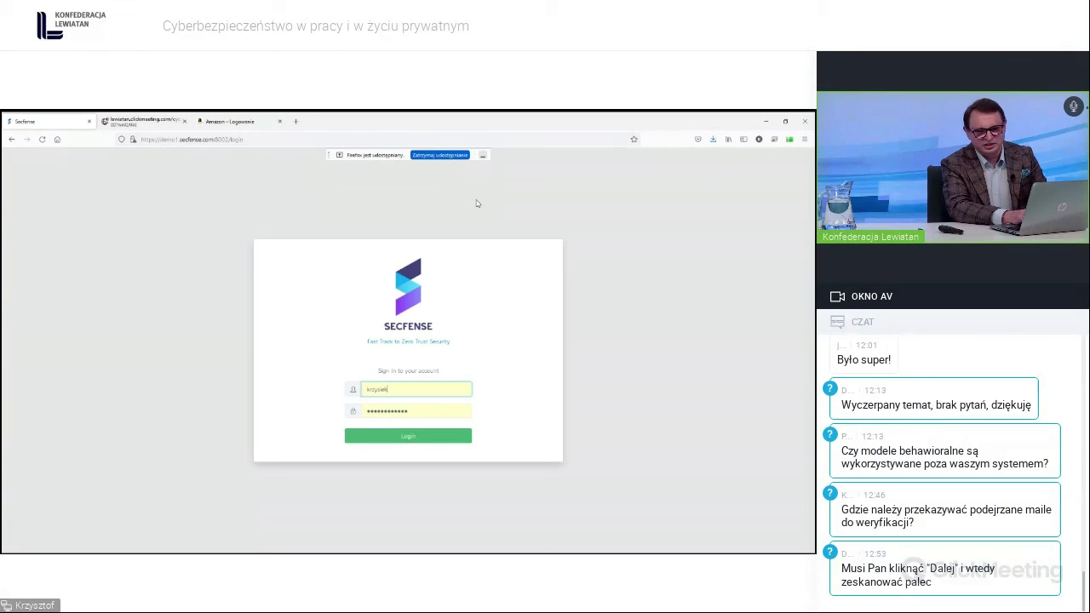
pyautogui.click(431, 440)
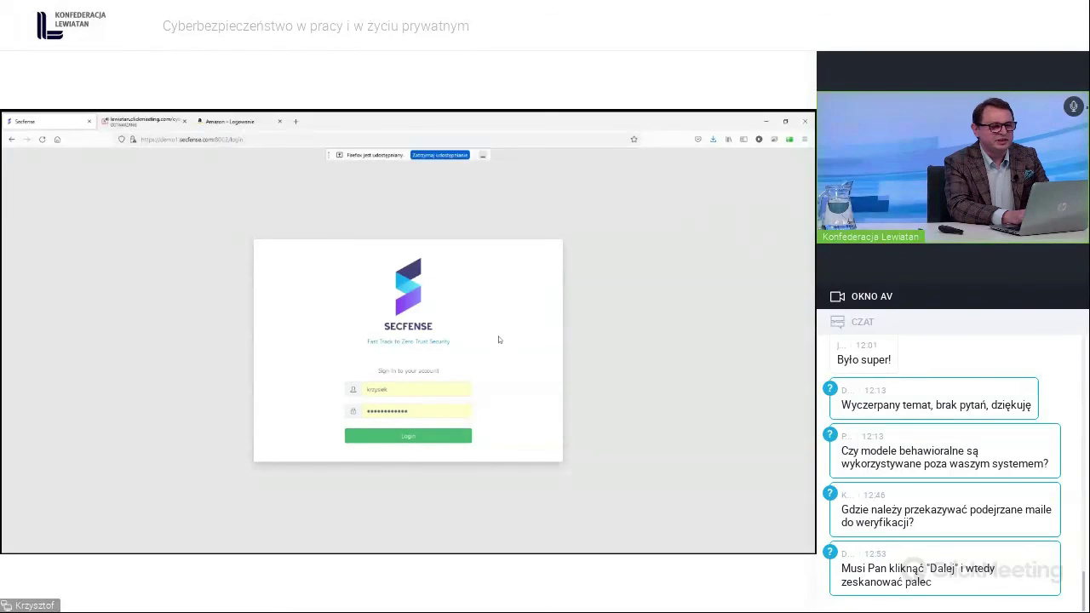
pyautogui.moveTo(499, 340); pyautogui.dragTo(201, 150)
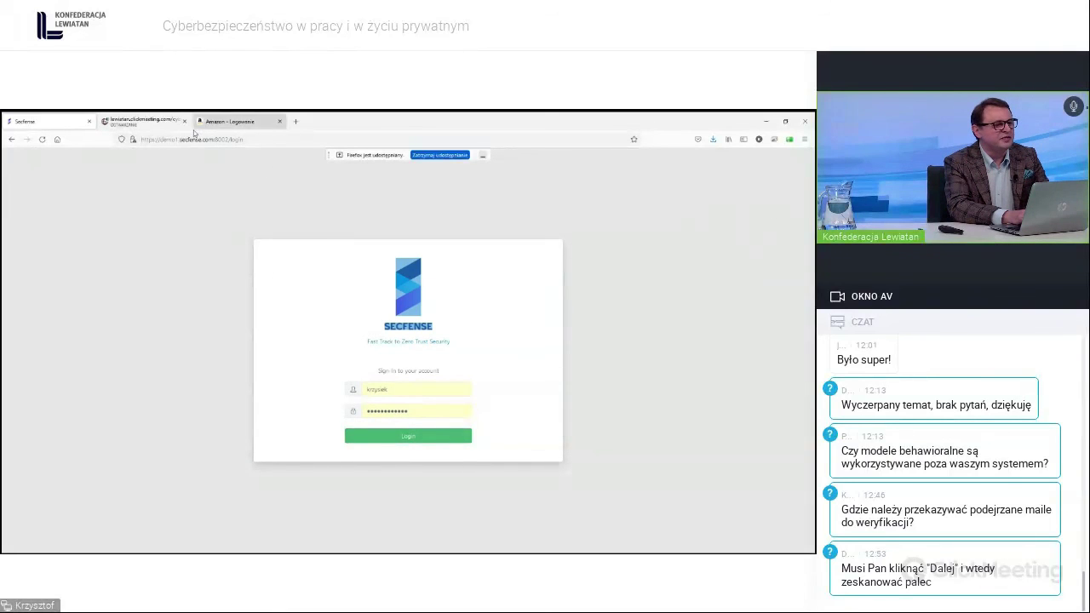
pyautogui.click(416, 436)
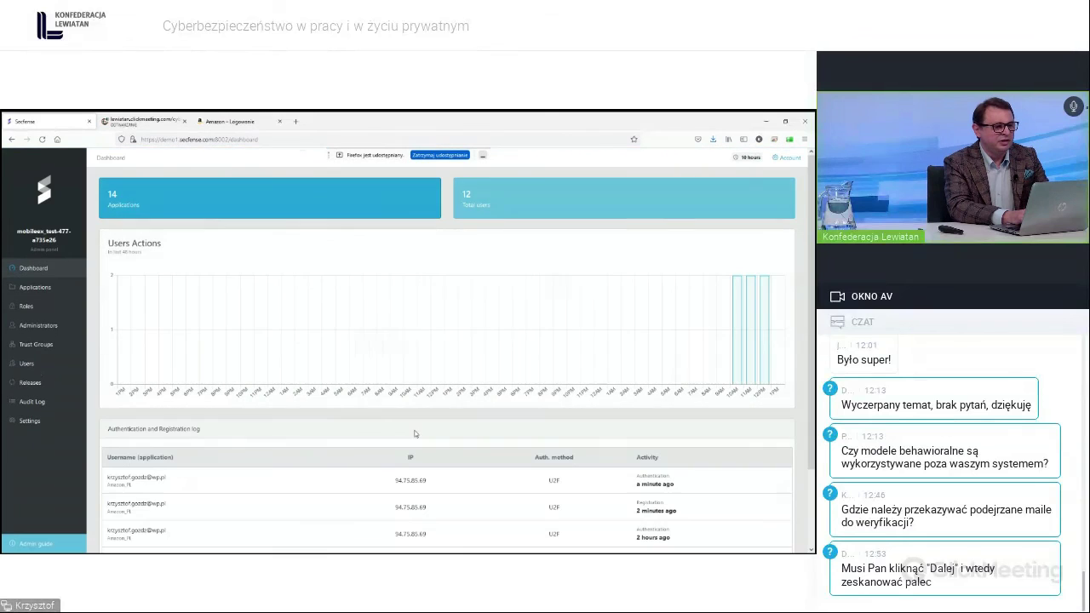
# Step: Delete the Amazon_PL application, confirming the removal with its name and copying that name for reuse
pyautogui.click(35, 287)
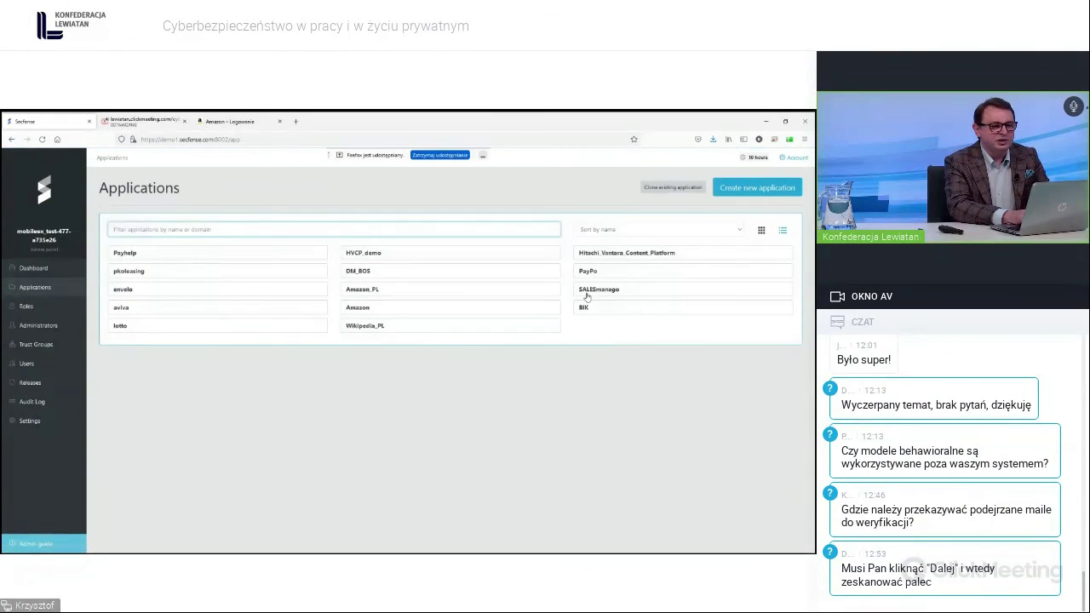
pyautogui.click(397, 290)
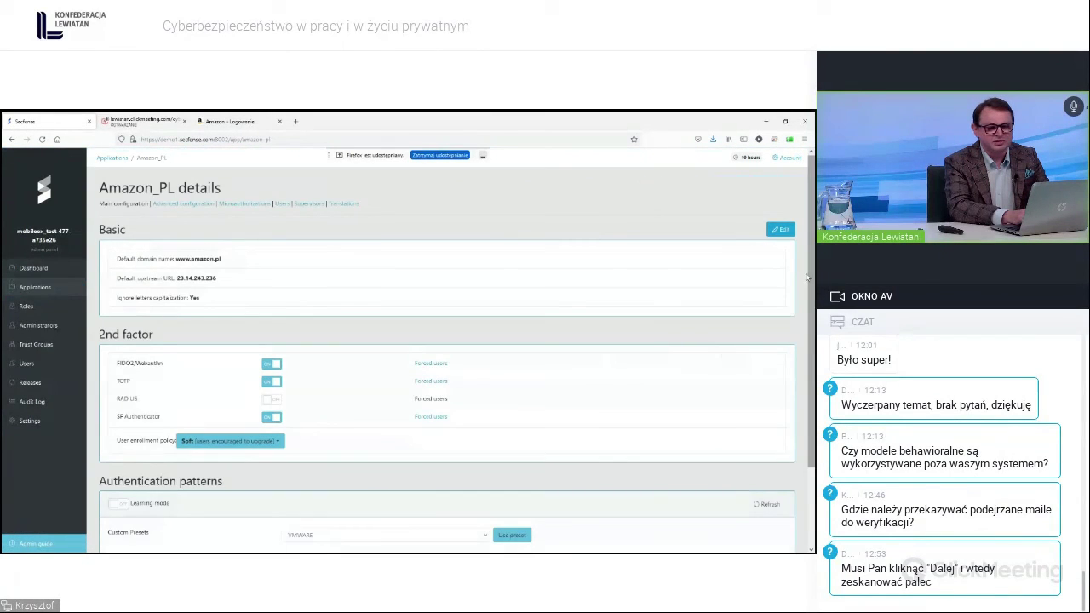
pyautogui.moveTo(811, 274); pyautogui.dragTo(812, 356)
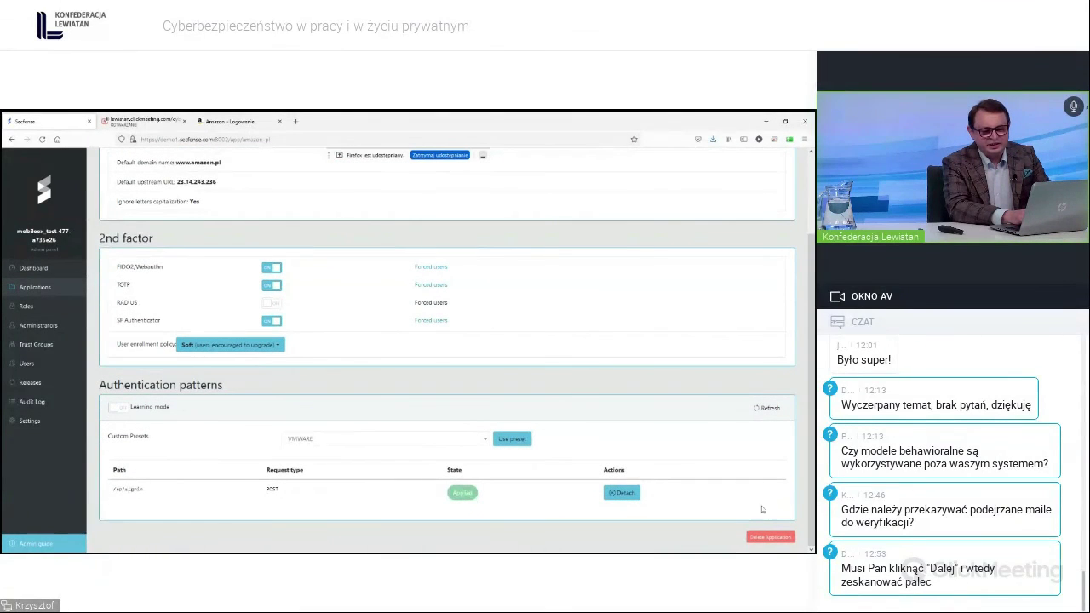
pyautogui.click(761, 538)
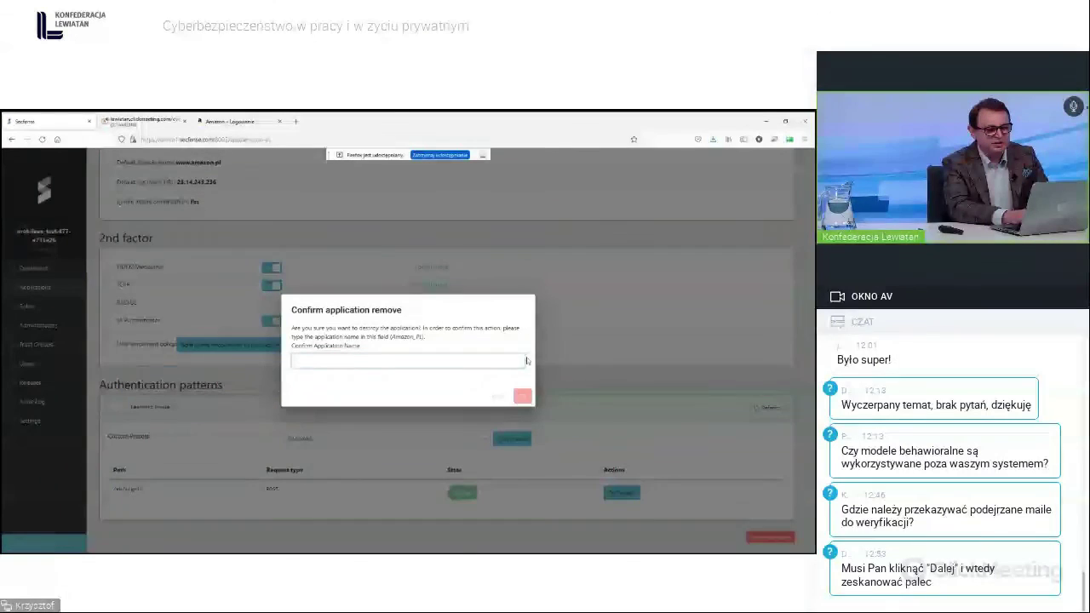
pyautogui.click(470, 362)
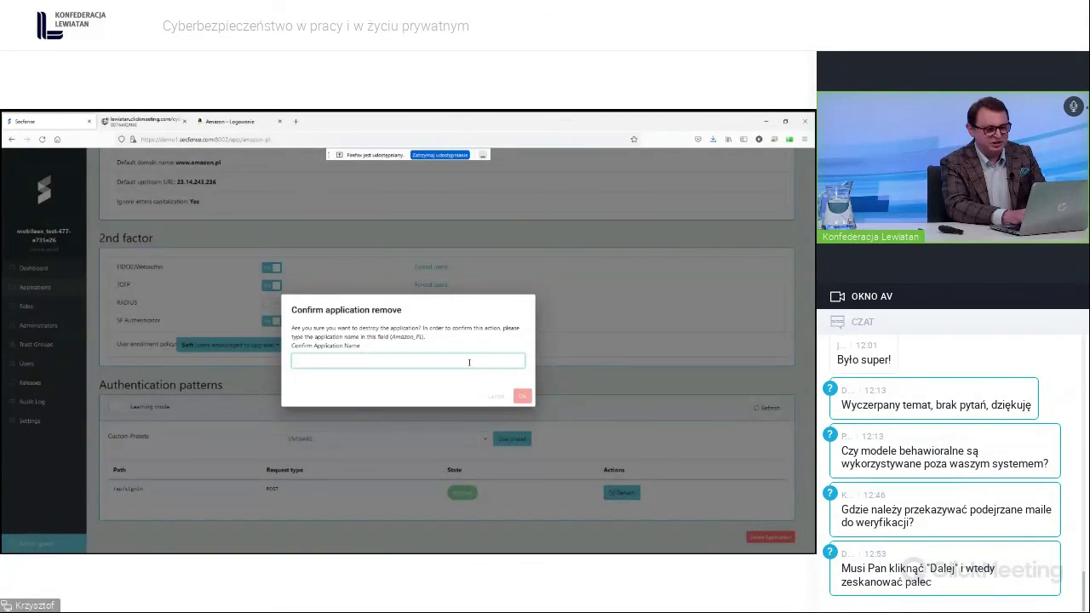
pyautogui.write('Amazon_PL')
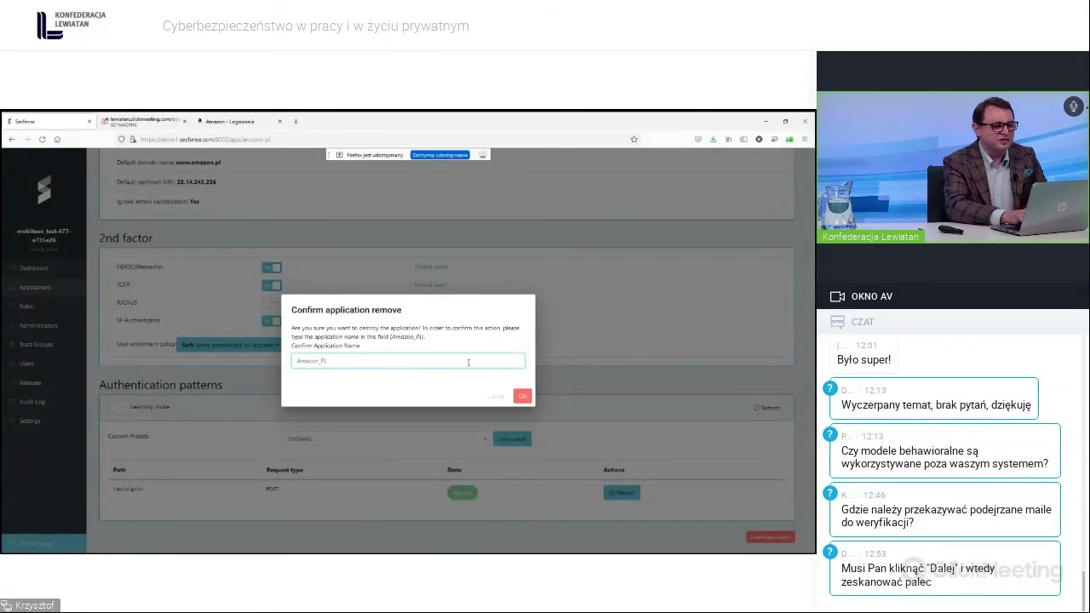
pyautogui.hotkey('ctrl', 'a')
pyautogui.hotkey('ctrl', 'c')
pyautogui.click(522, 397)
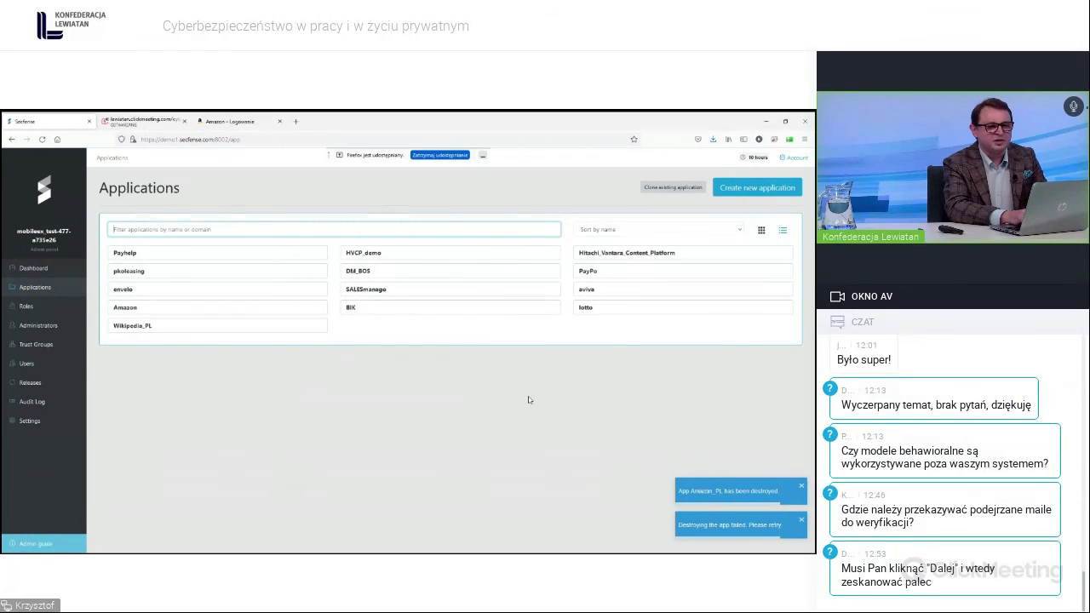
pyautogui.click(732, 187)
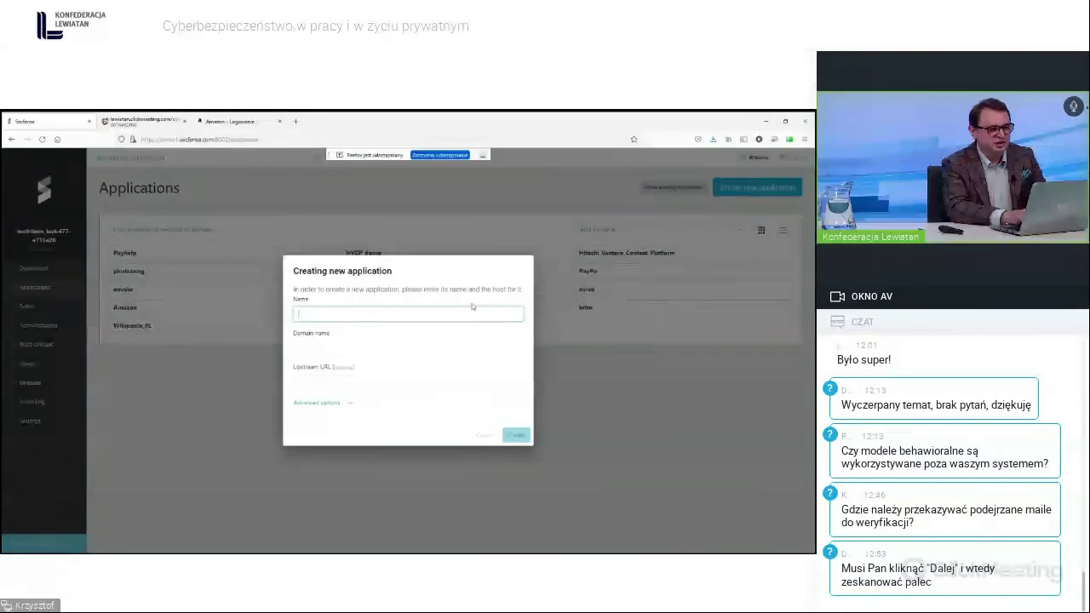
pyautogui.hotkey('ctrl', 'v')
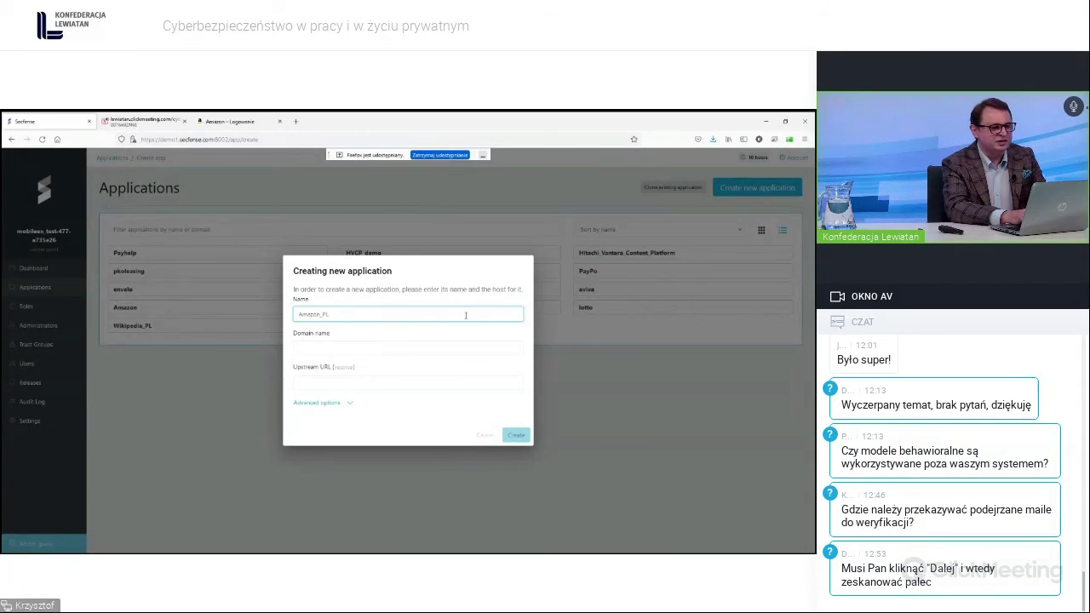
pyautogui.click(413, 342)
pyautogui.click(201, 124)
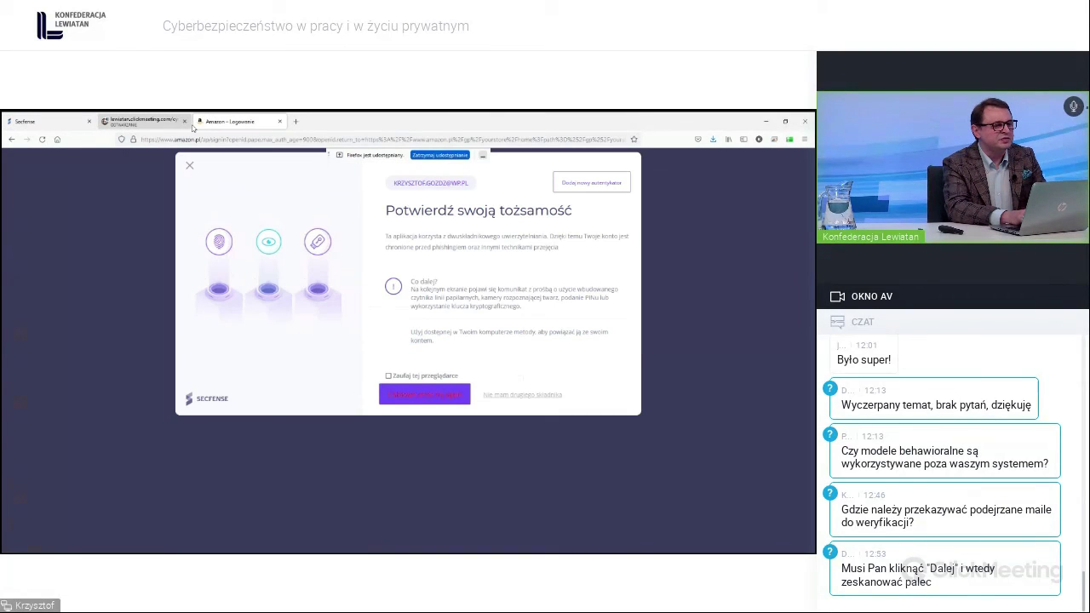
pyautogui.click(167, 125)
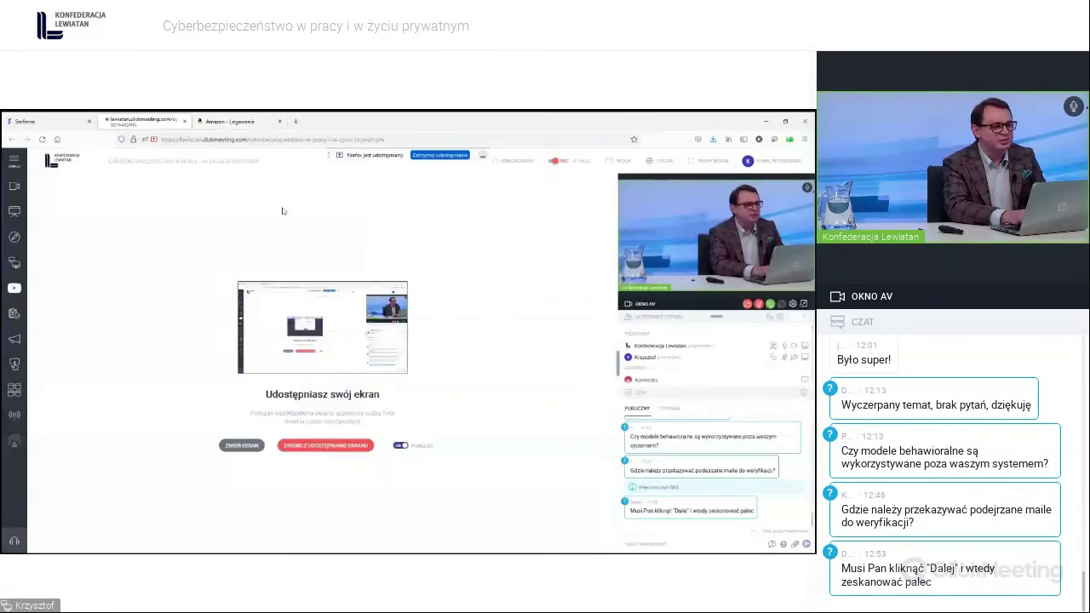
pyautogui.click(38, 121)
pyautogui.write('www.a')
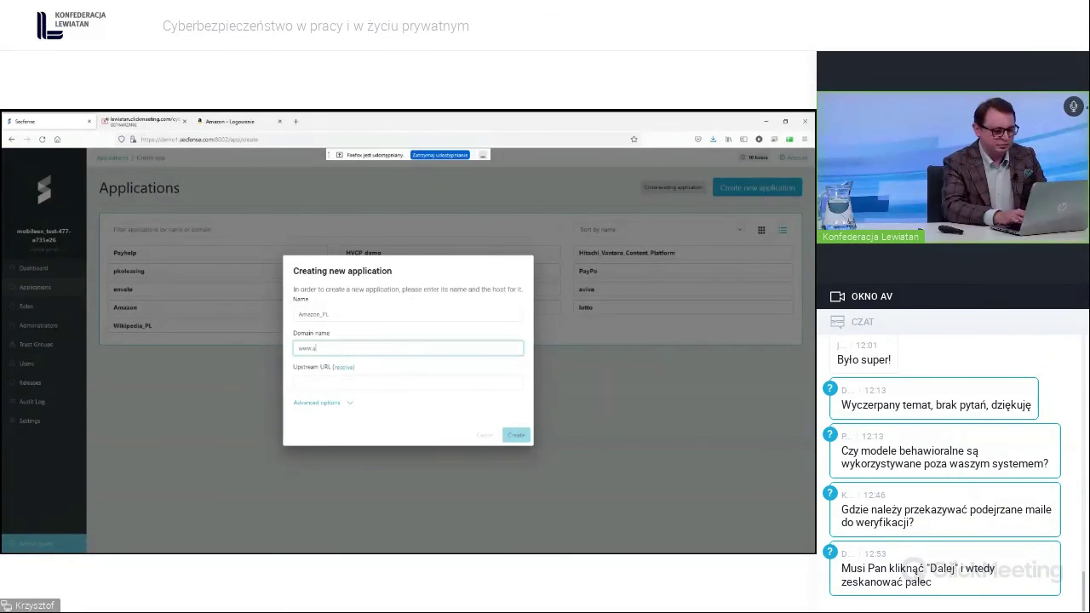
pyautogui.write('mazon.pl')
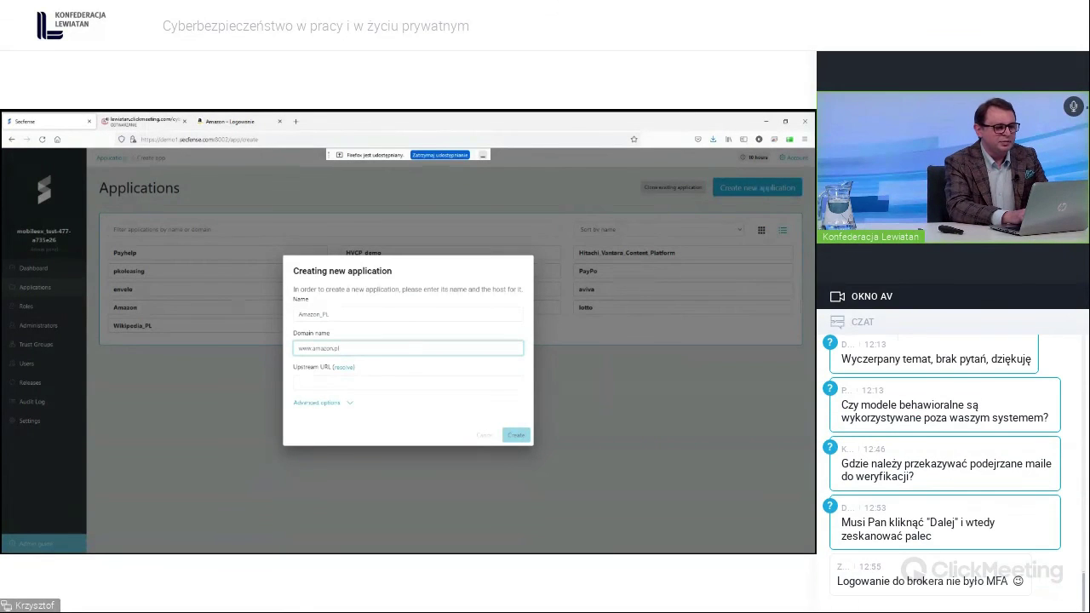
pyautogui.click(345, 369)
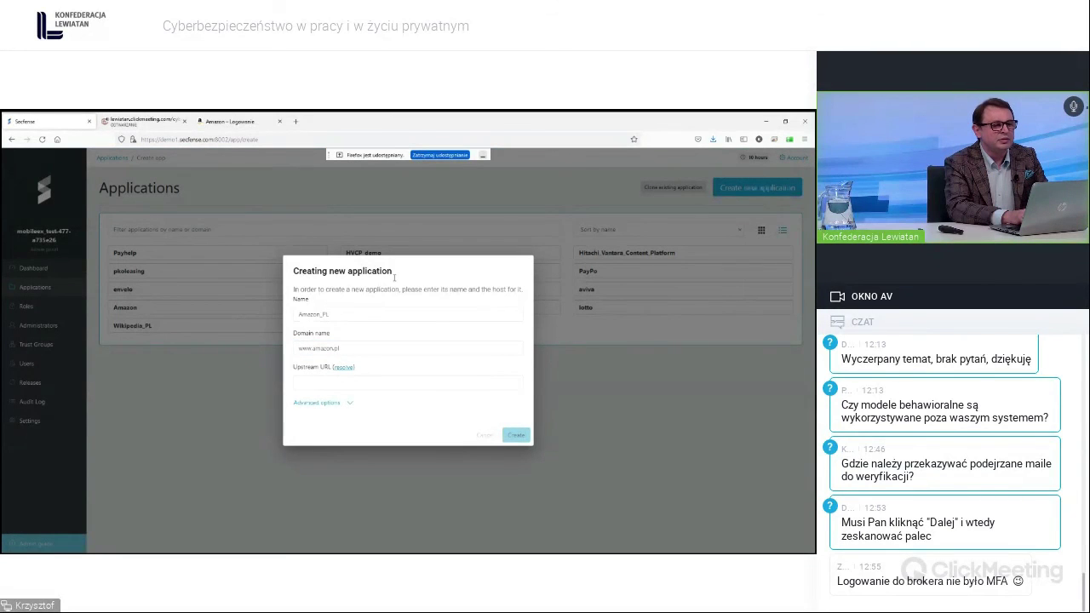
pyautogui.click(373, 353)
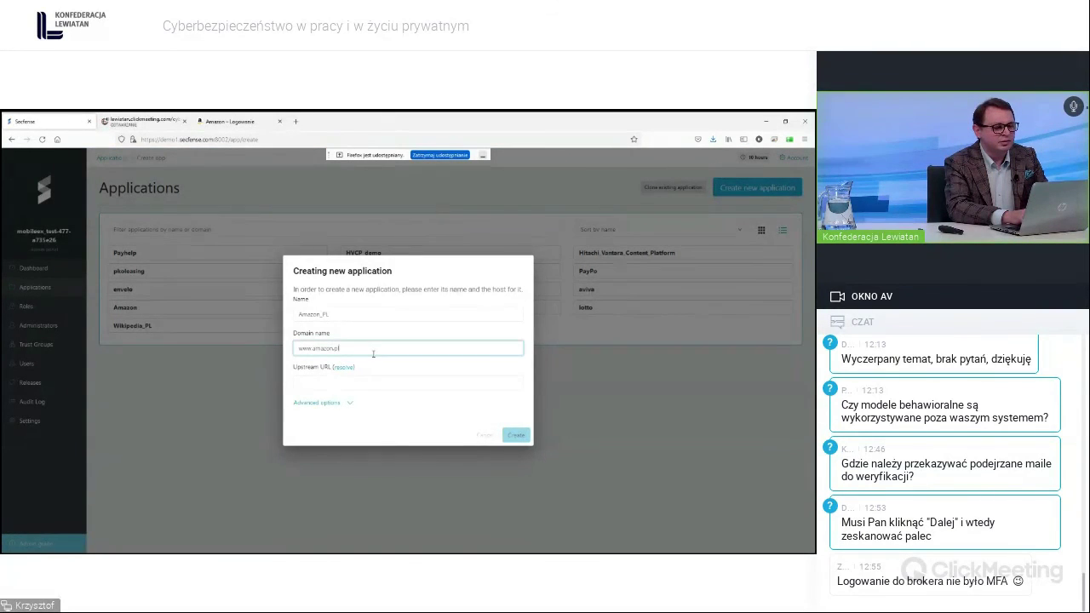
pyautogui.click(339, 369)
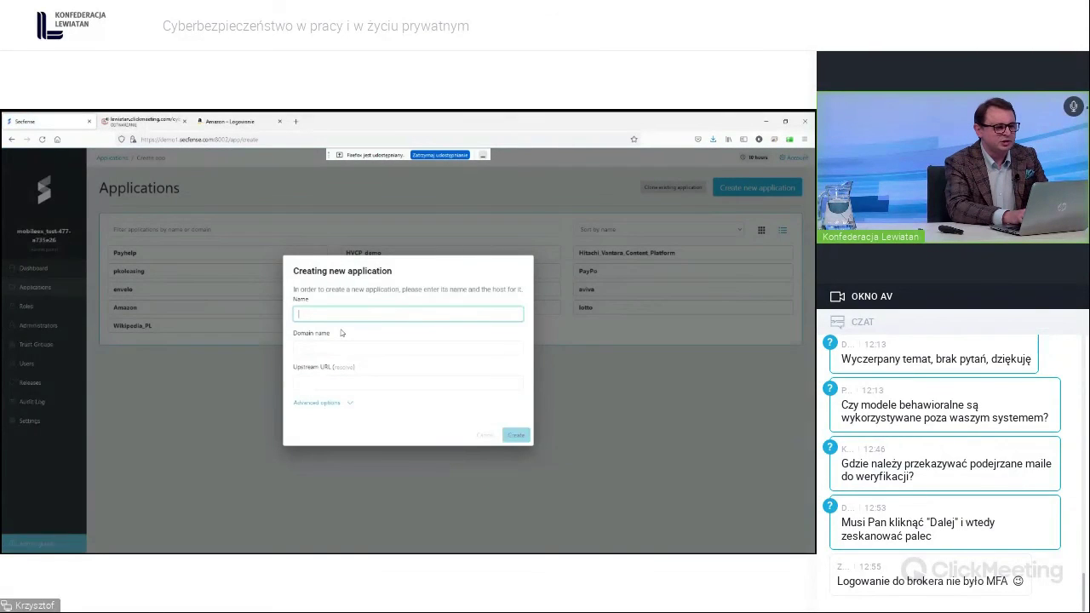
pyautogui.write('.amazon.pl')
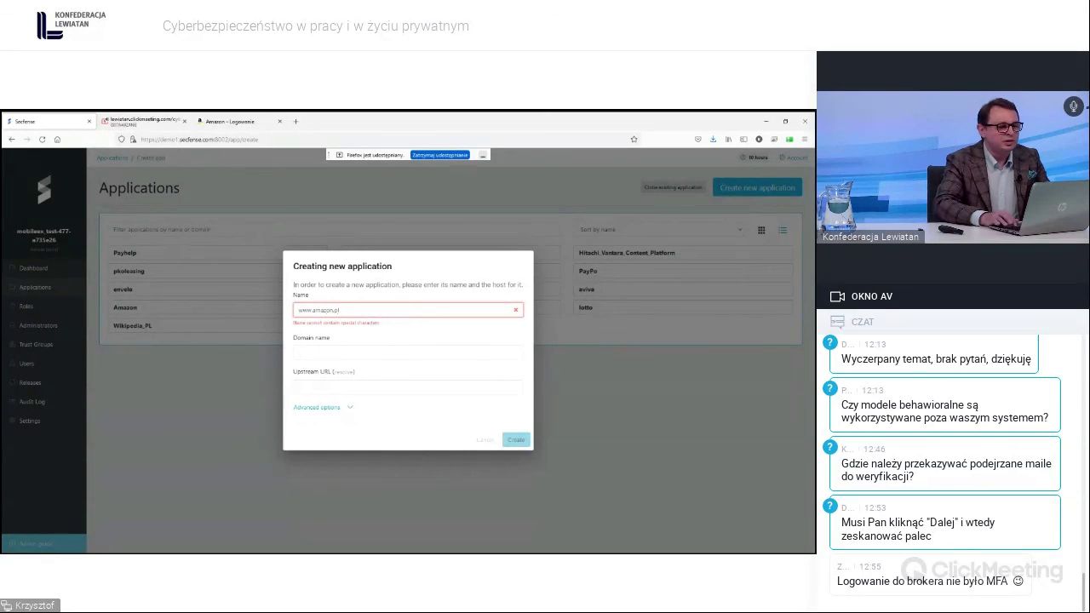
pyautogui.moveTo(355, 313); pyautogui.dragTo(294, 312)
pyautogui.press('BackSpace')
pyautogui.write('Amazon_PL')
pyautogui.click(307, 349)
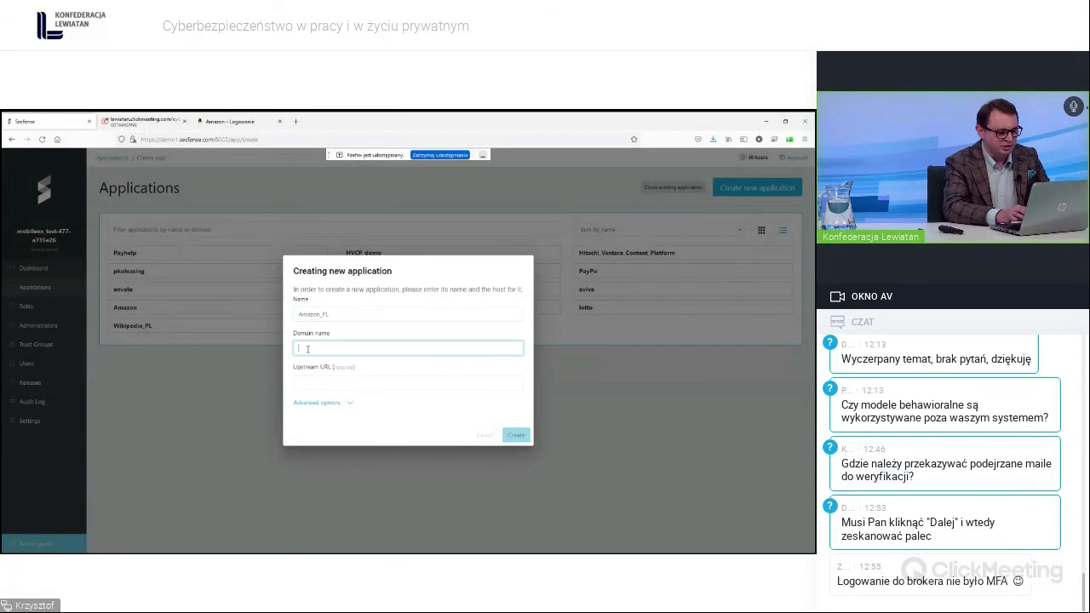
pyautogui.write('www.amazon.pl')
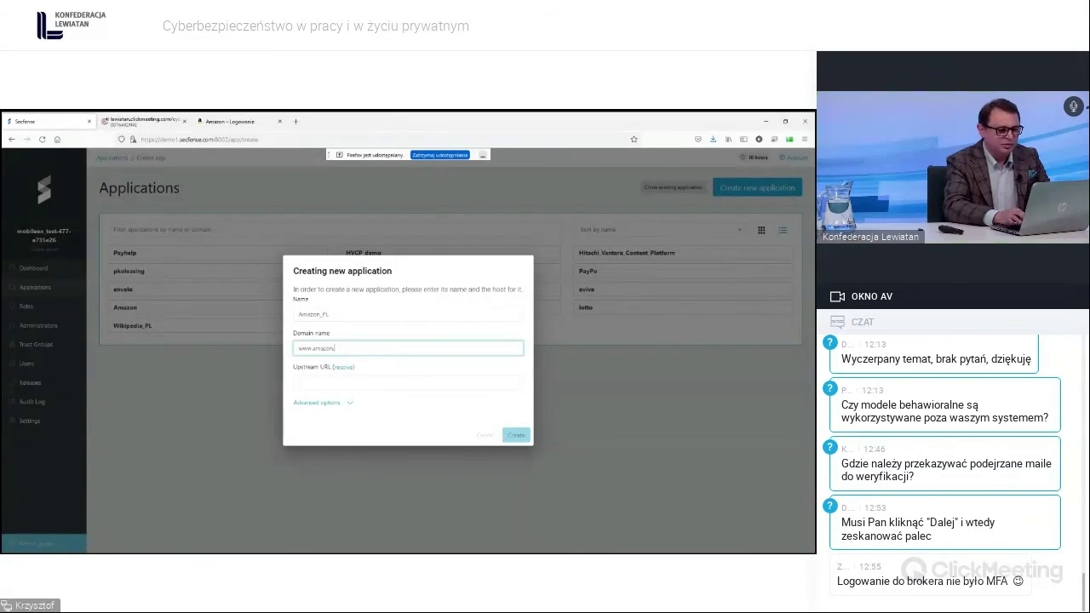
pyautogui.click(343, 368)
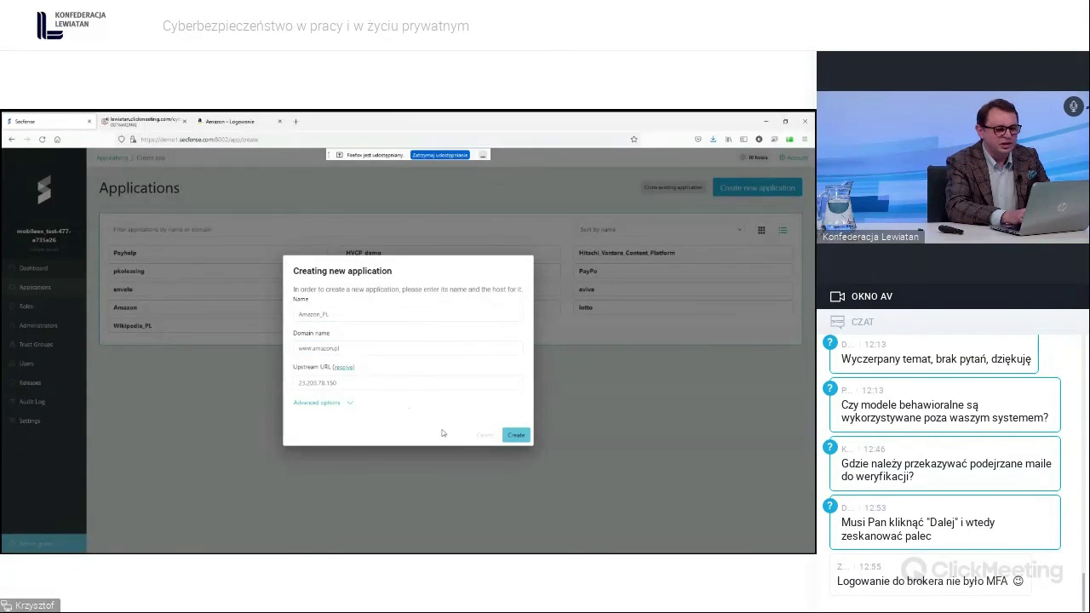
pyautogui.click(518, 435)
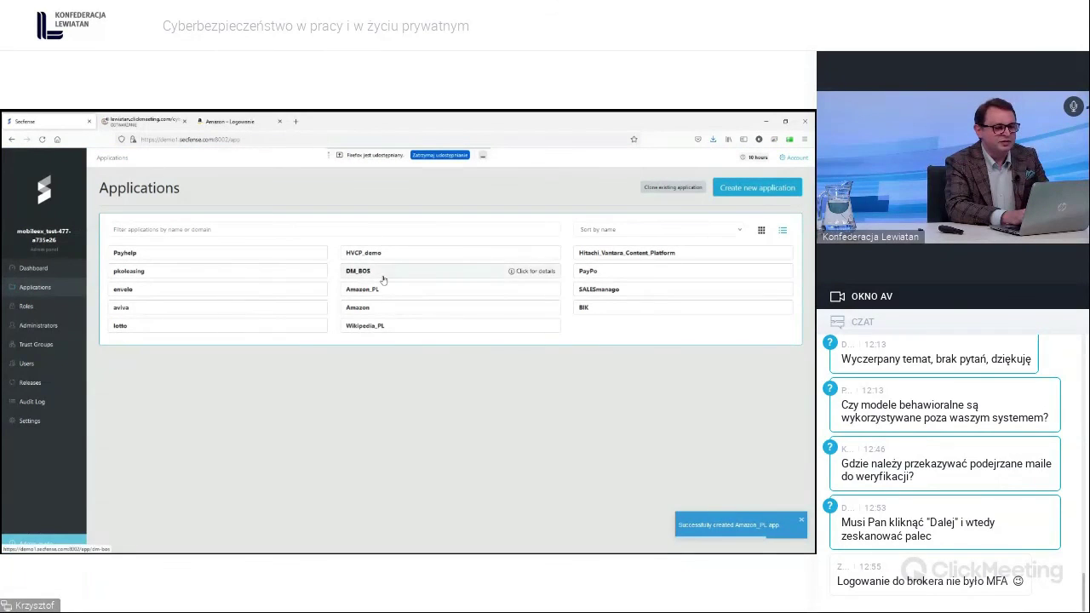
# Step: Enable FIDO2/WebAuthn and SF Authenticator as second factors for Amazon_PL and turn on learning mode for its authentication patterns
pyautogui.click(363, 291)
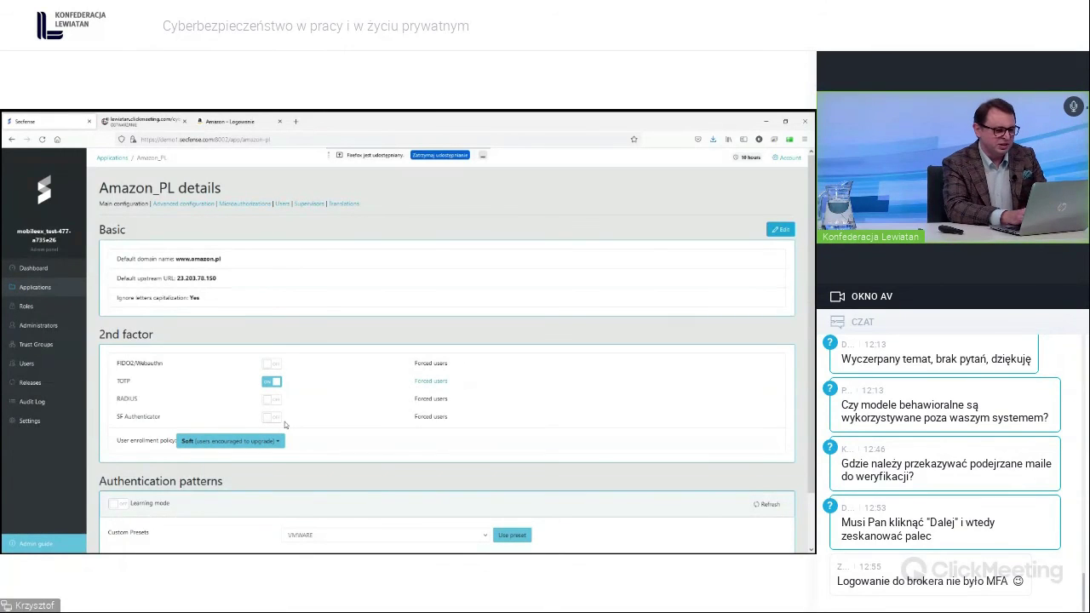
pyautogui.click(274, 365)
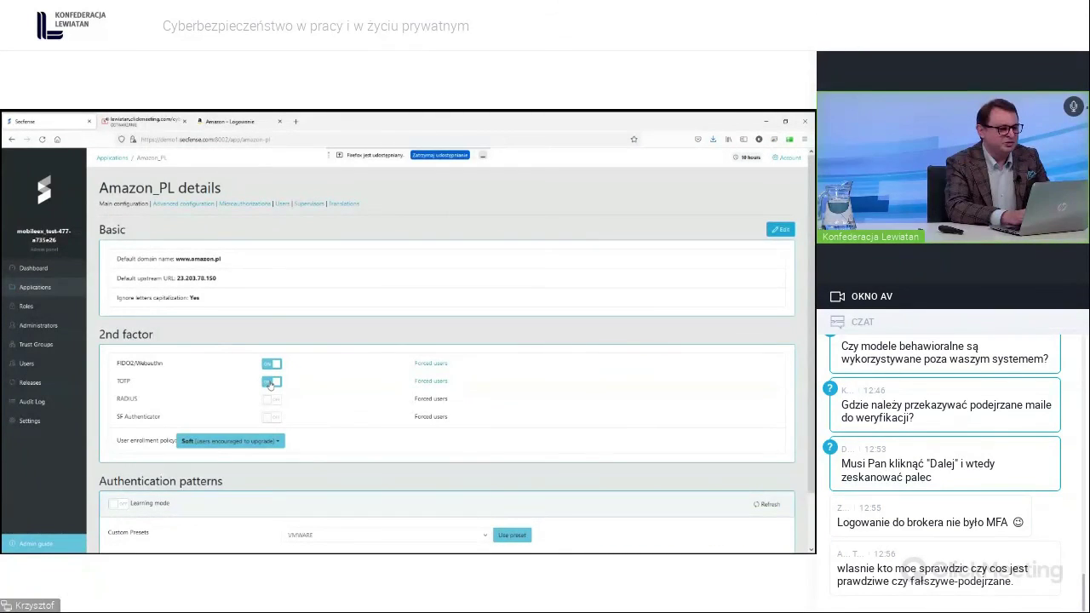
pyautogui.click(271, 416)
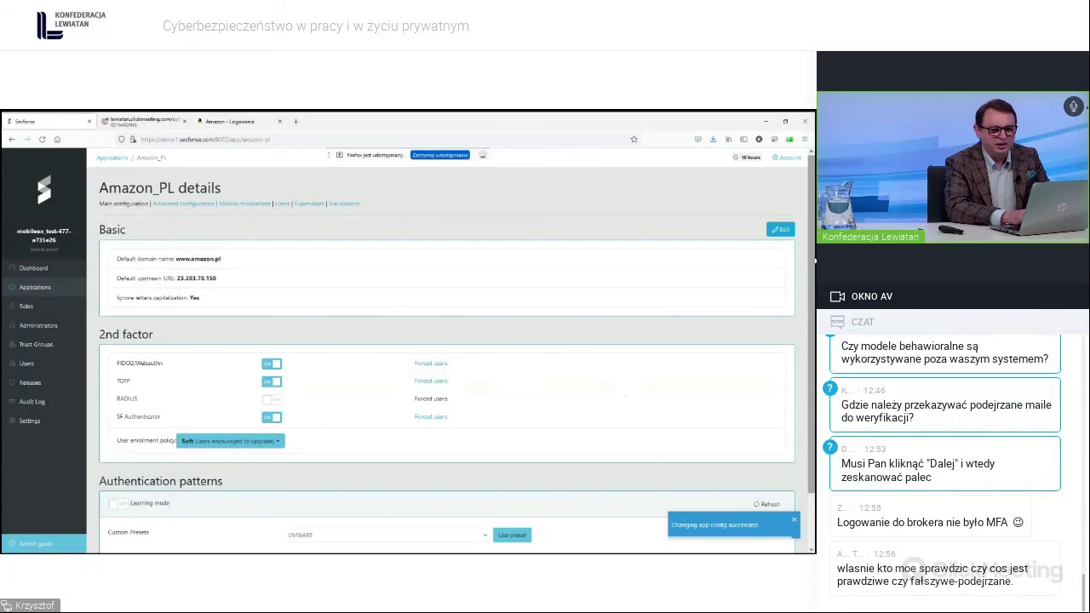
pyautogui.scroll(-2, 813, 249)
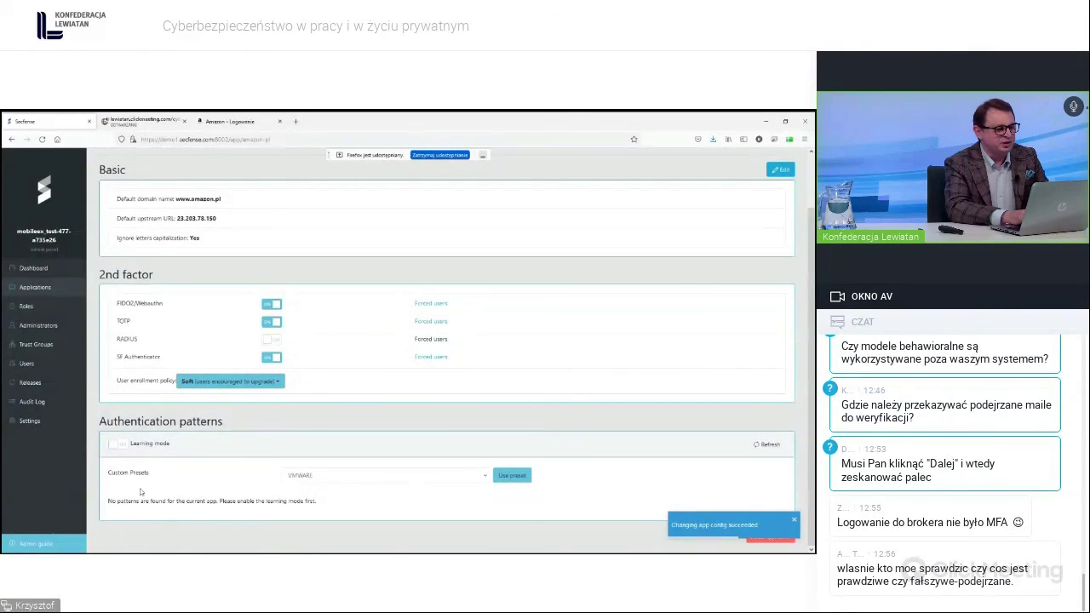
pyautogui.click(117, 449)
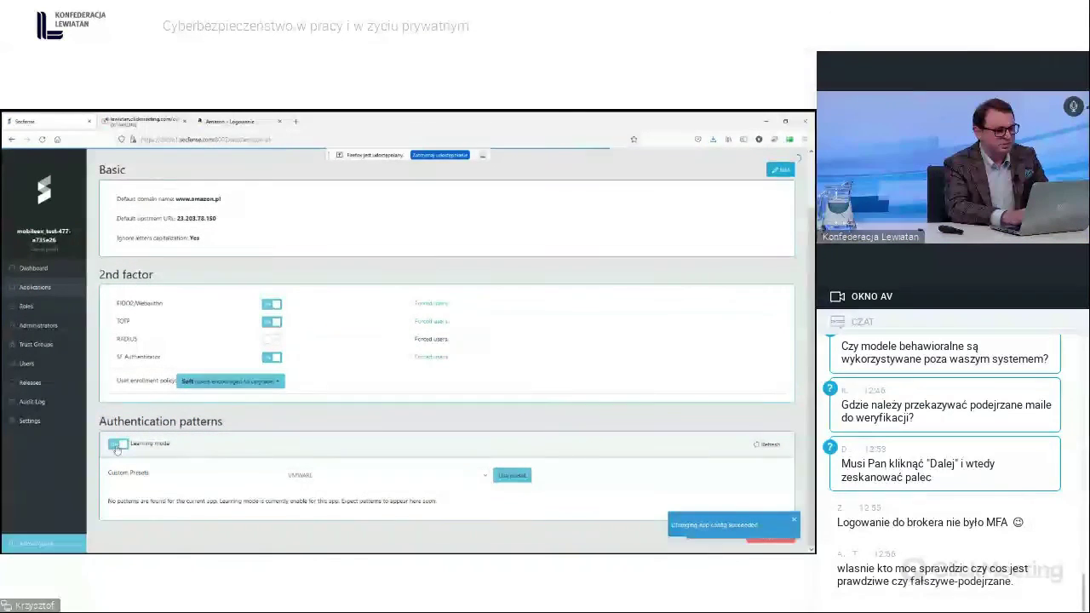
pyautogui.click(235, 121)
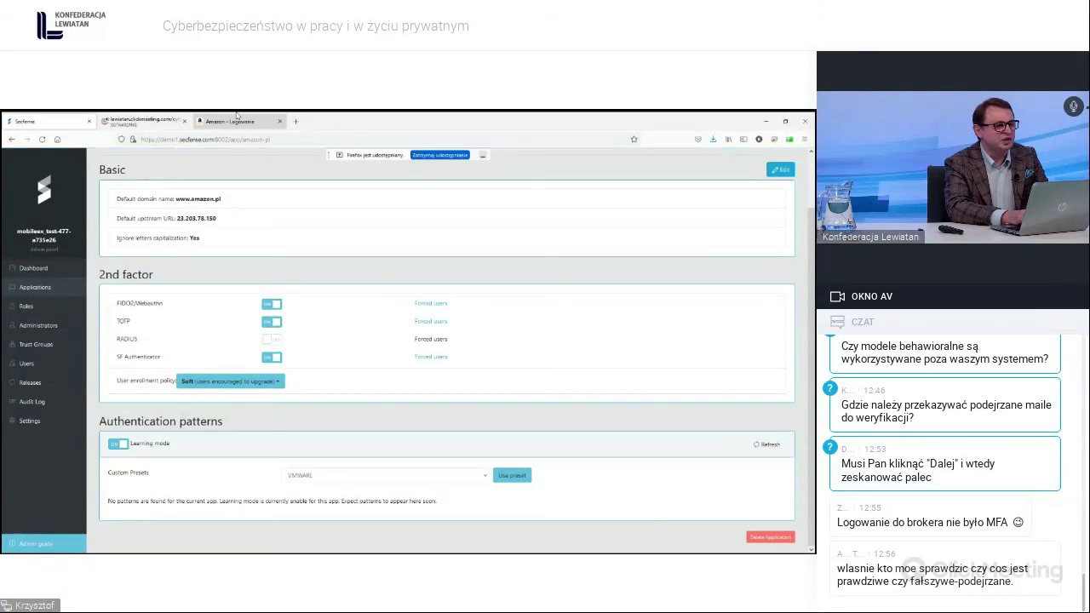
pyautogui.click(147, 121)
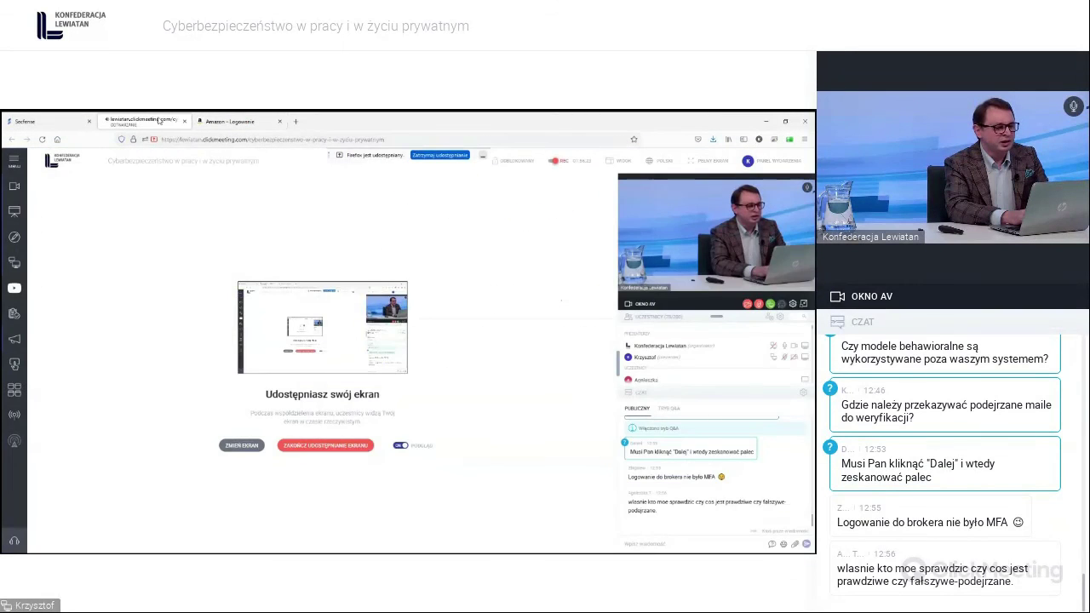
pyautogui.click(54, 123)
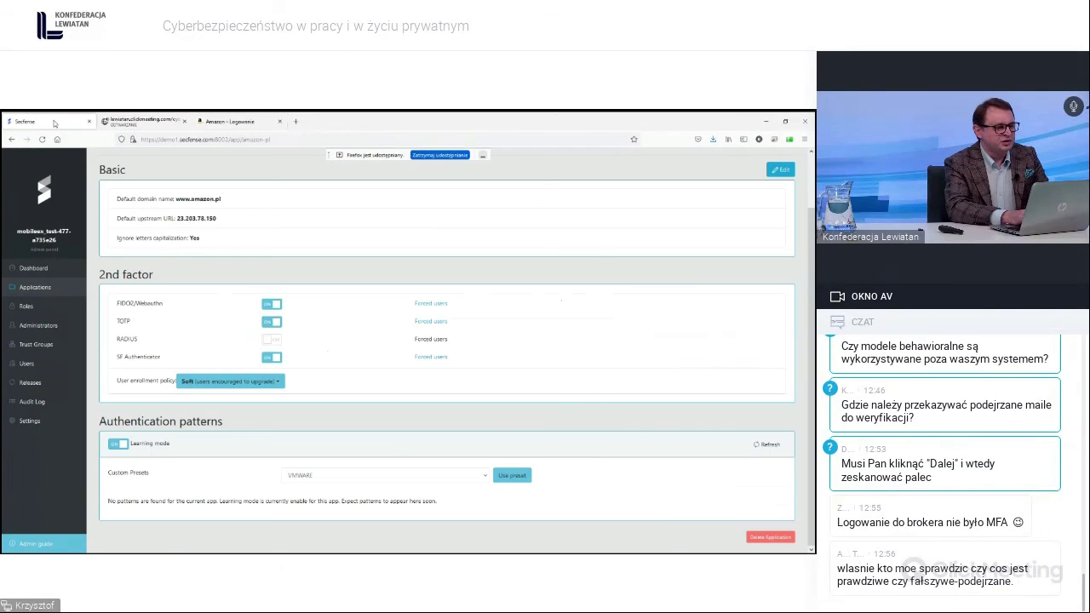
pyautogui.click(150, 120)
pyautogui.click(230, 122)
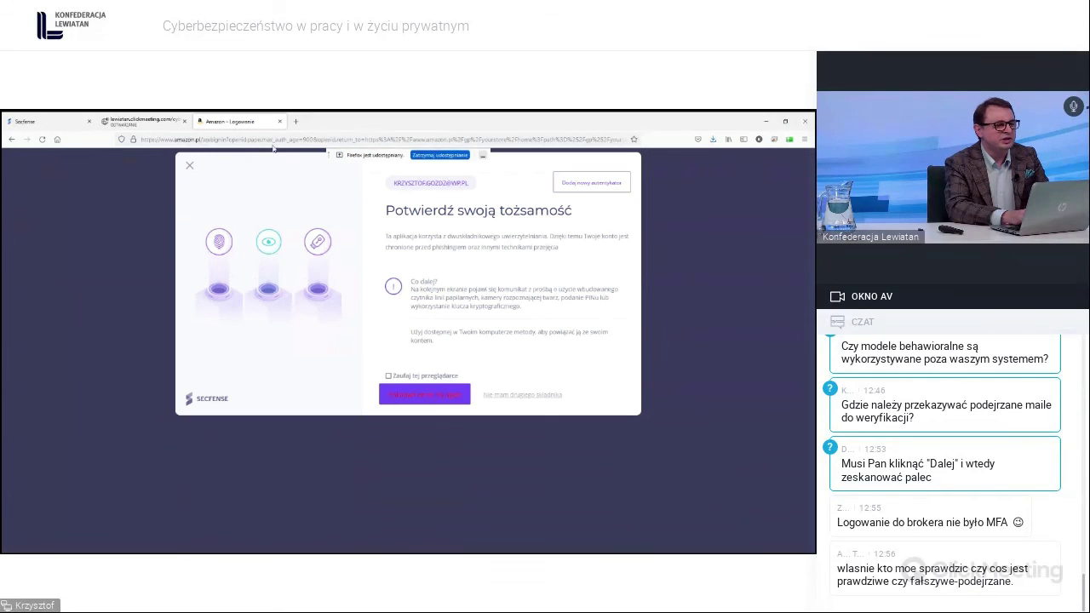
pyautogui.click(243, 138)
pyautogui.click(202, 139)
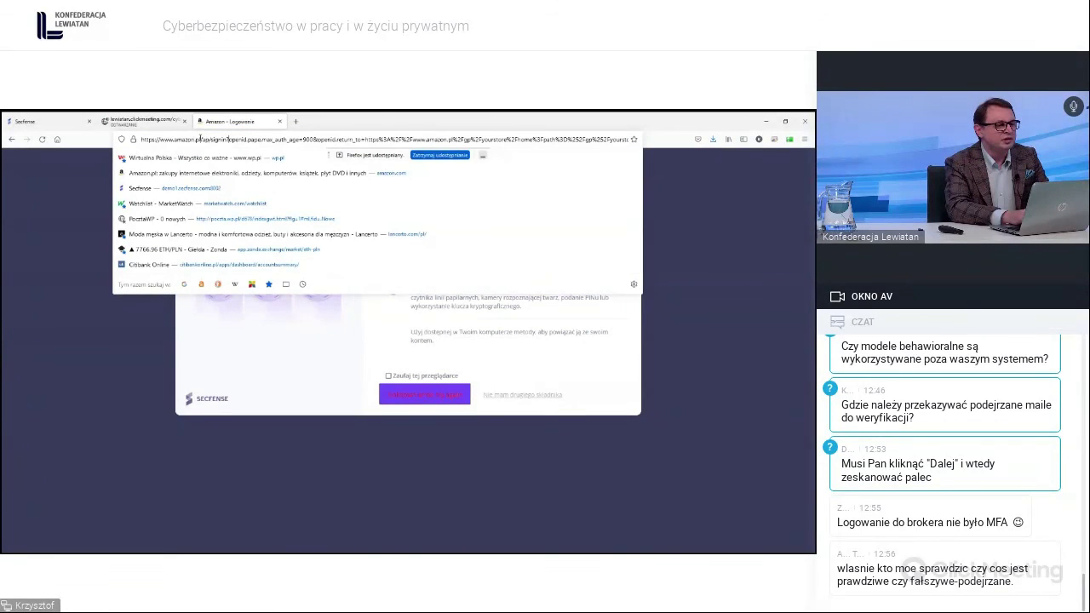
pyautogui.moveTo(203, 139); pyautogui.dragTo(630, 138)
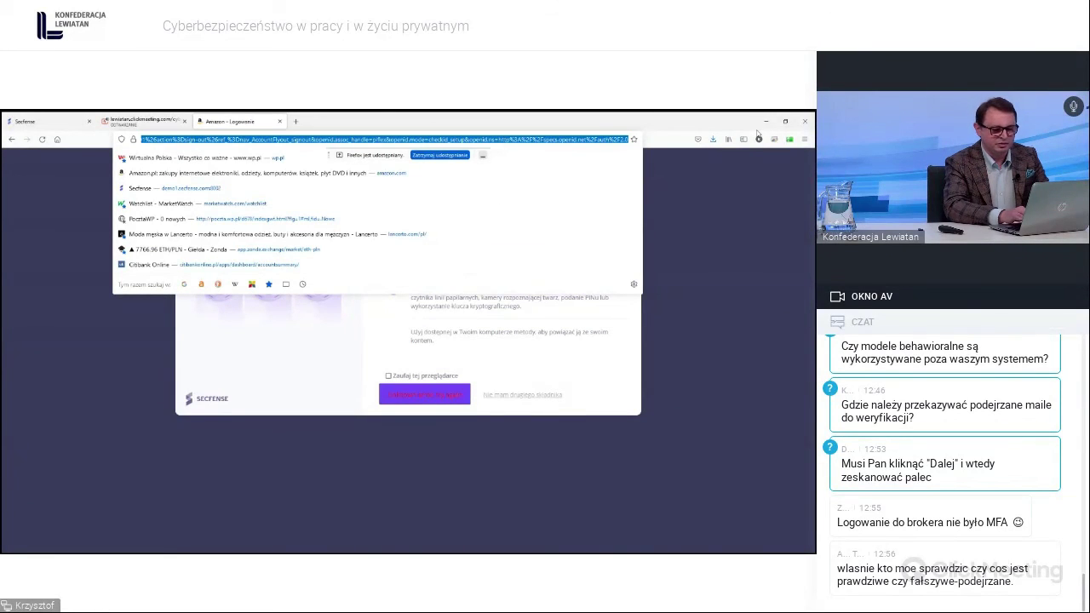
pyautogui.press('BackSpace')
pyautogui.press('Return')
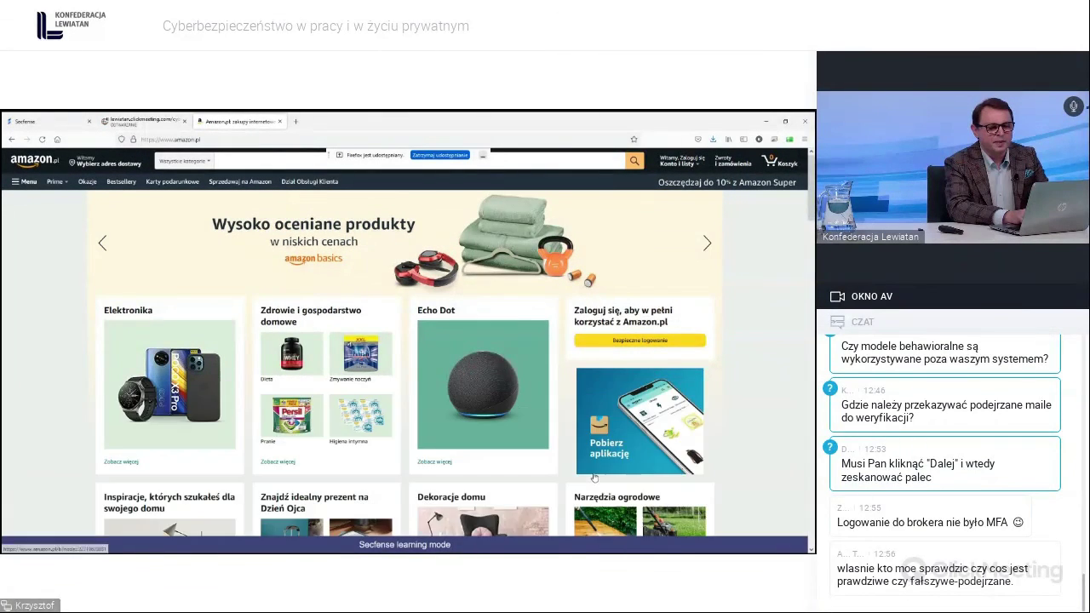
# Step: Open the Amazon sign-in page, replace the prefilled account e-mail with inituser and submit it
pyautogui.click(594, 474)
pyautogui.moveTo(672, 167)
pyautogui.click(657, 183)
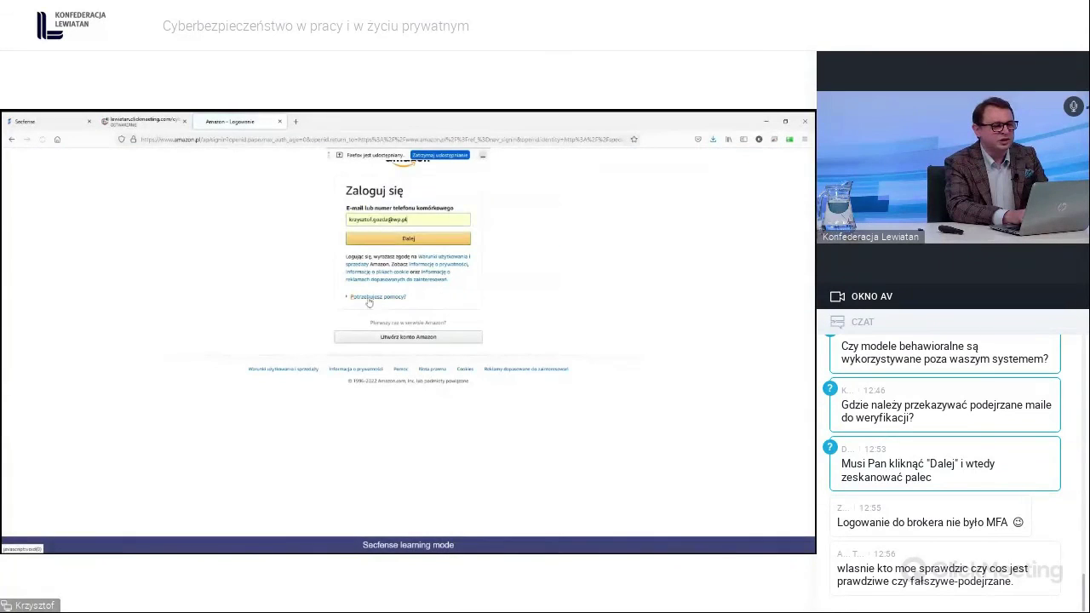
pyautogui.tripleClick(418, 219)
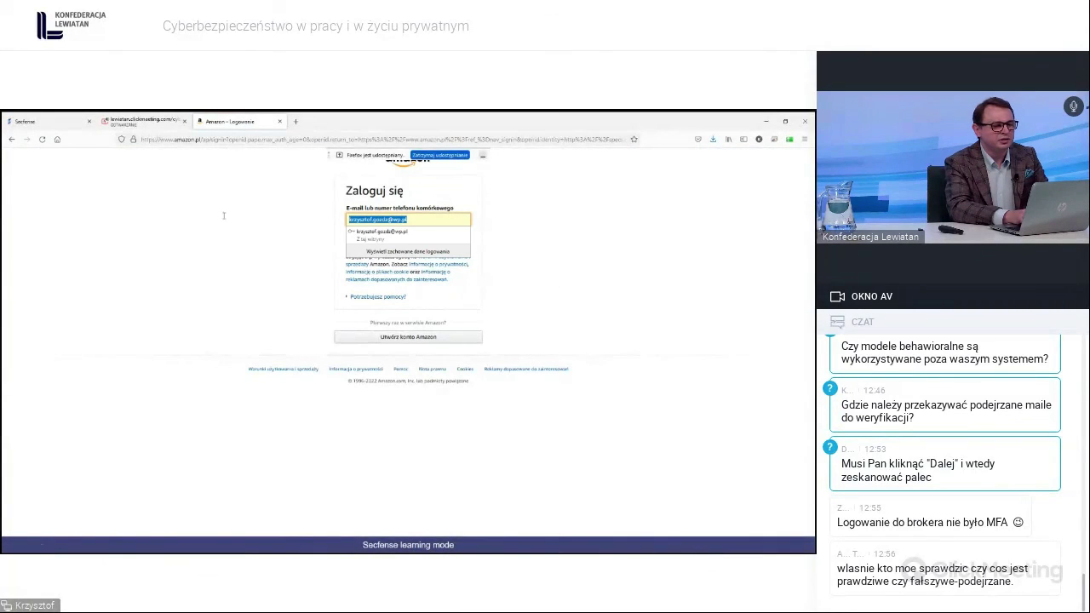
pyautogui.write('inituser')
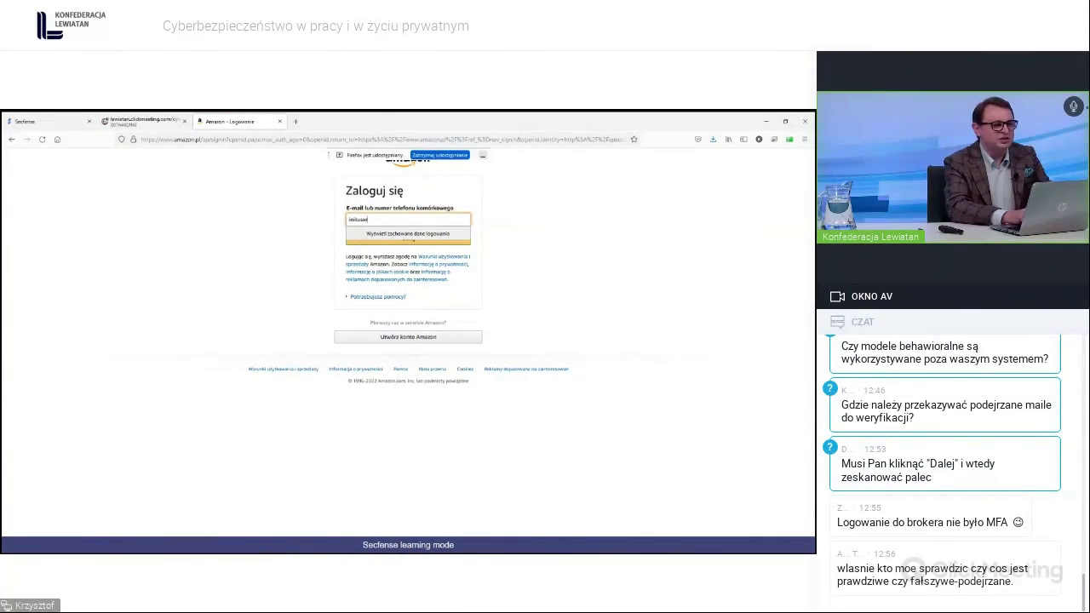
pyautogui.press('Escape')
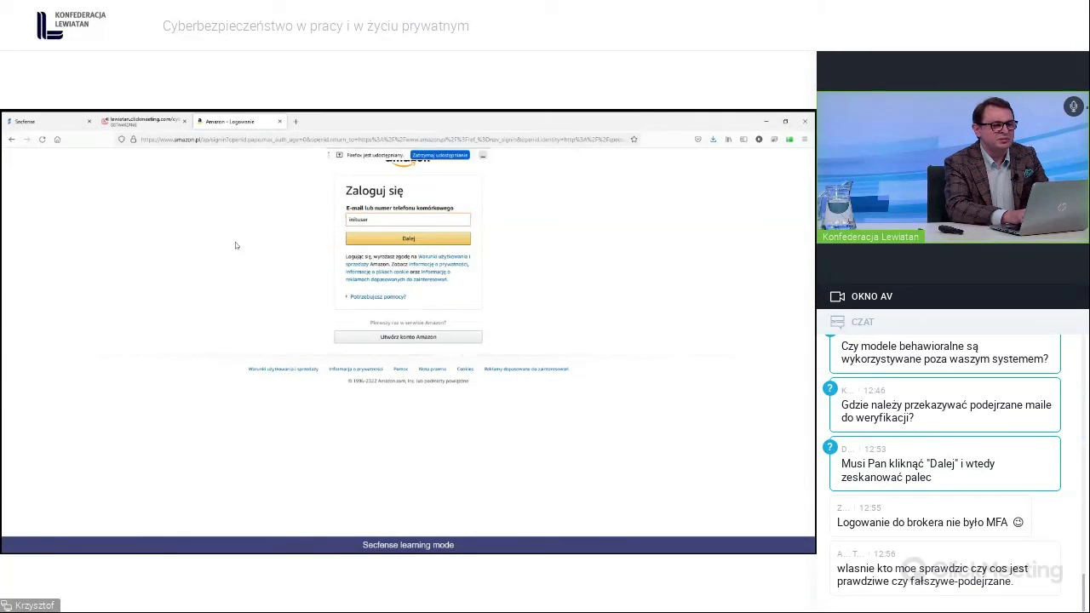
pyautogui.click(387, 222)
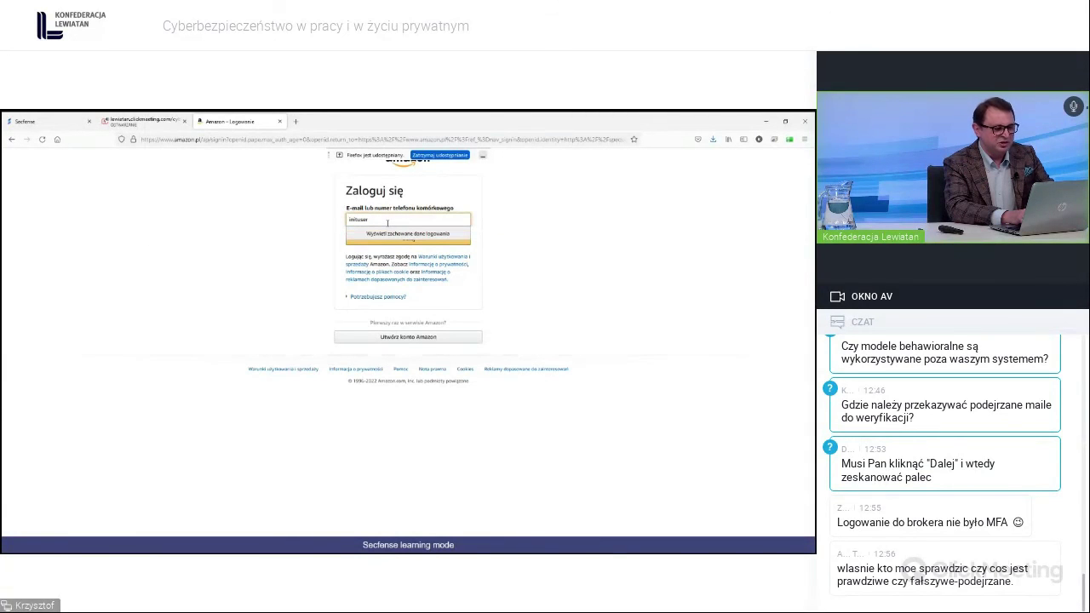
pyautogui.press('BackSpace')
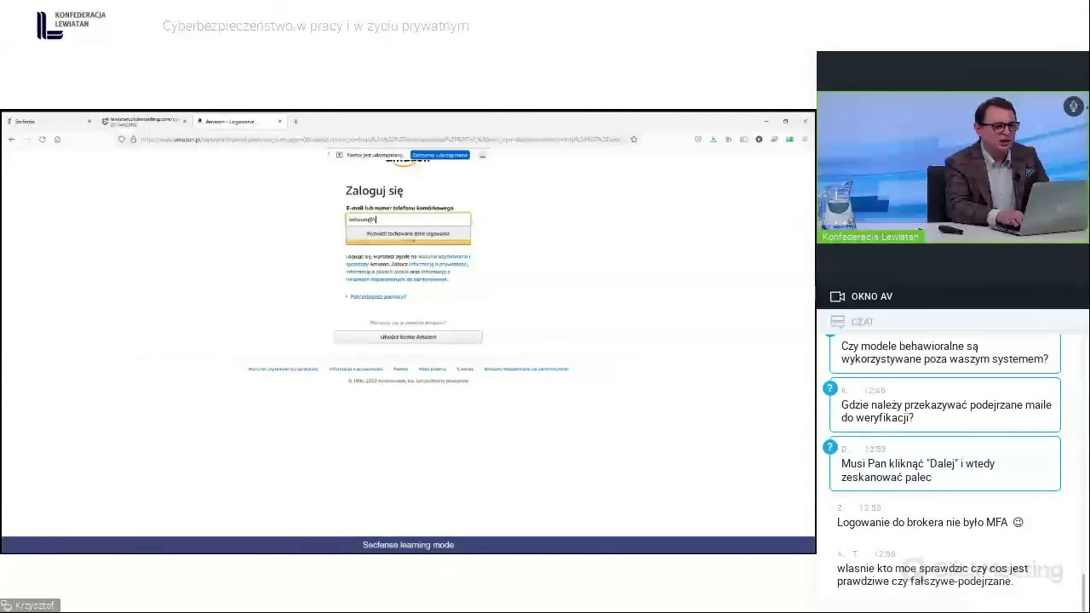
pyautogui.click(336, 255)
pyautogui.click(423, 240)
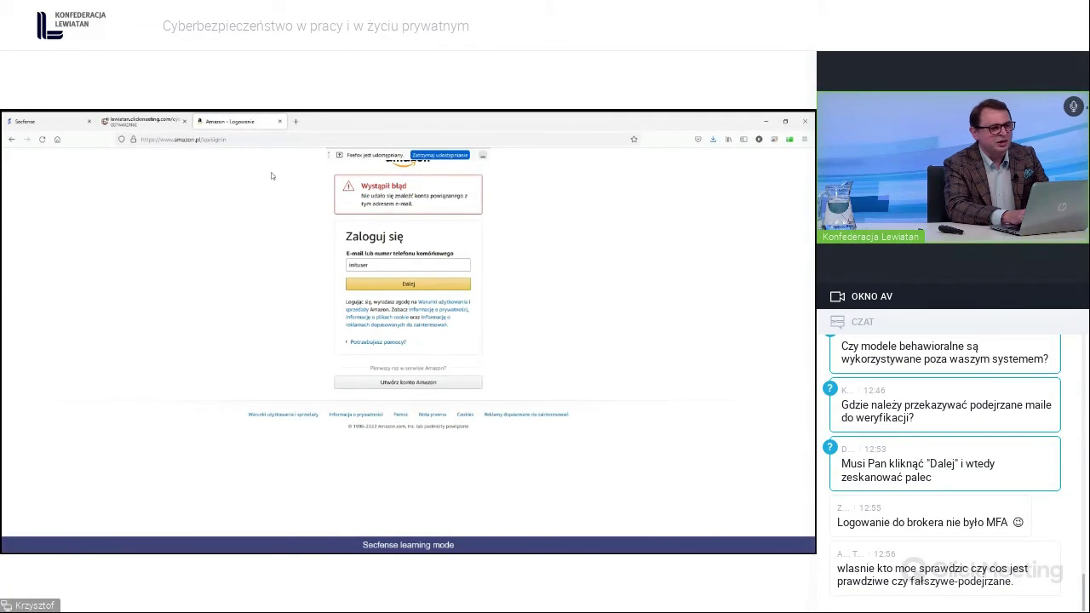
# Step: Return to the Secfense admin page, refresh Amazon_PL's authentication patterns and apply the detected /ap/signin POST pattern
pyautogui.click(55, 117)
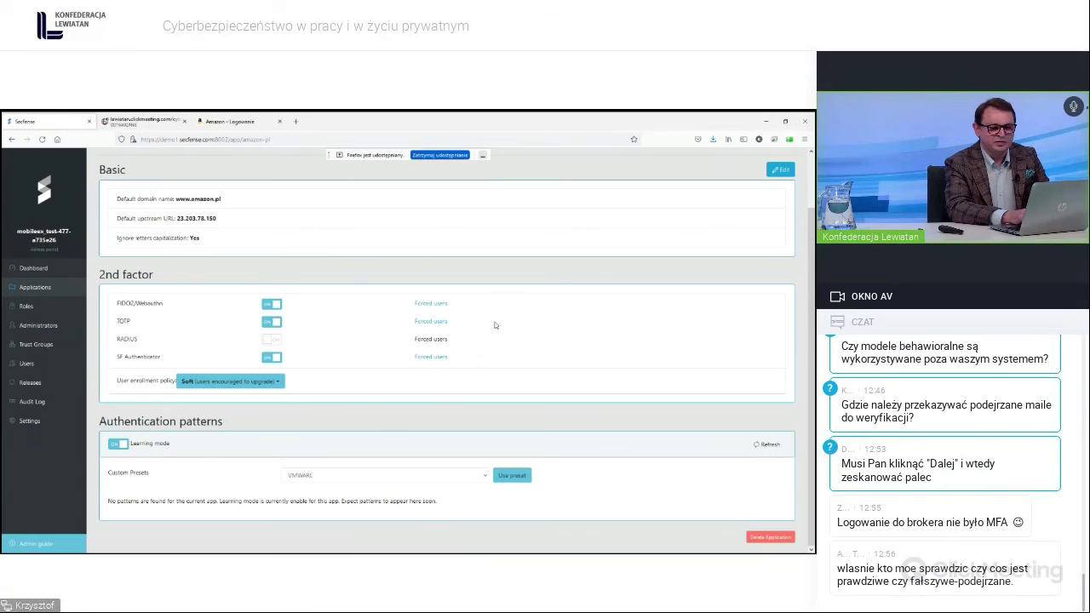
pyautogui.click(766, 444)
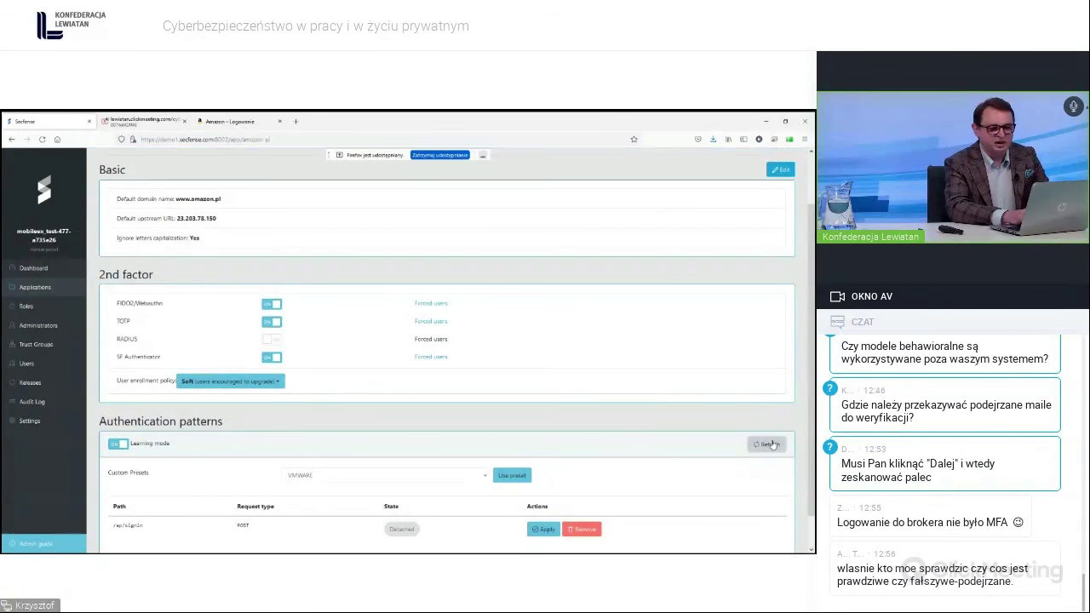
pyautogui.scroll(-2, 770, 455)
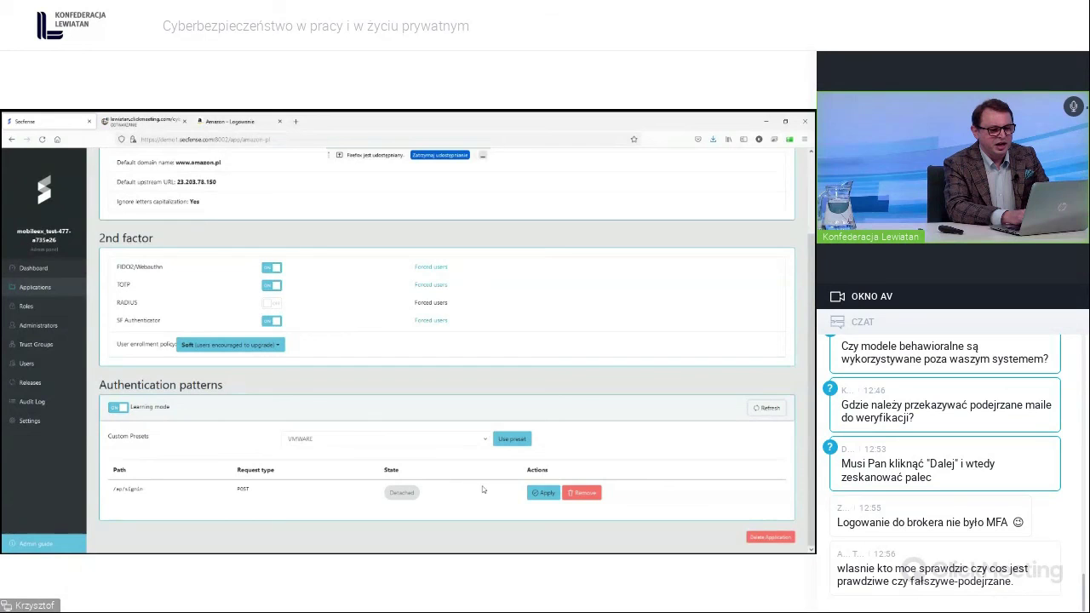
pyautogui.click(535, 493)
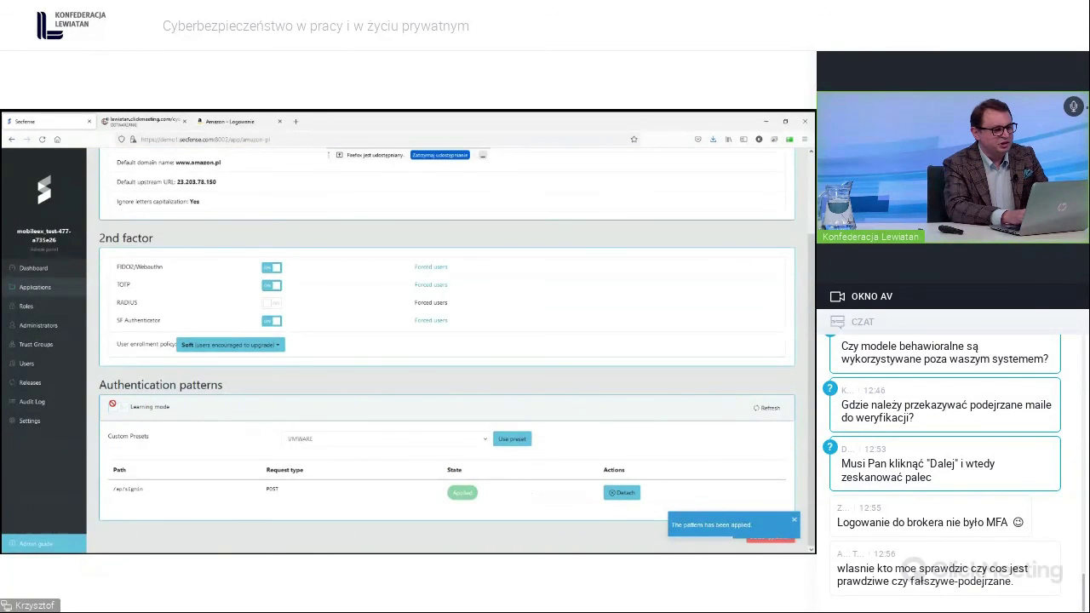
# Step: Switch back to the Amazon sign-in page and reload it, agreeing to resend the submitted form data
pyautogui.click(257, 120)
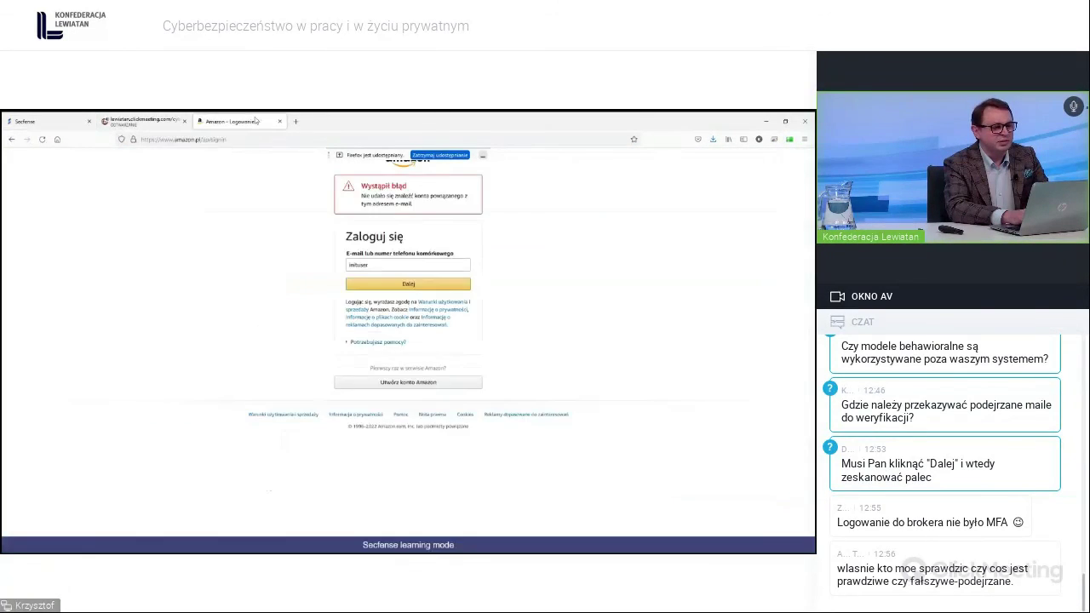
pyautogui.press('F5')
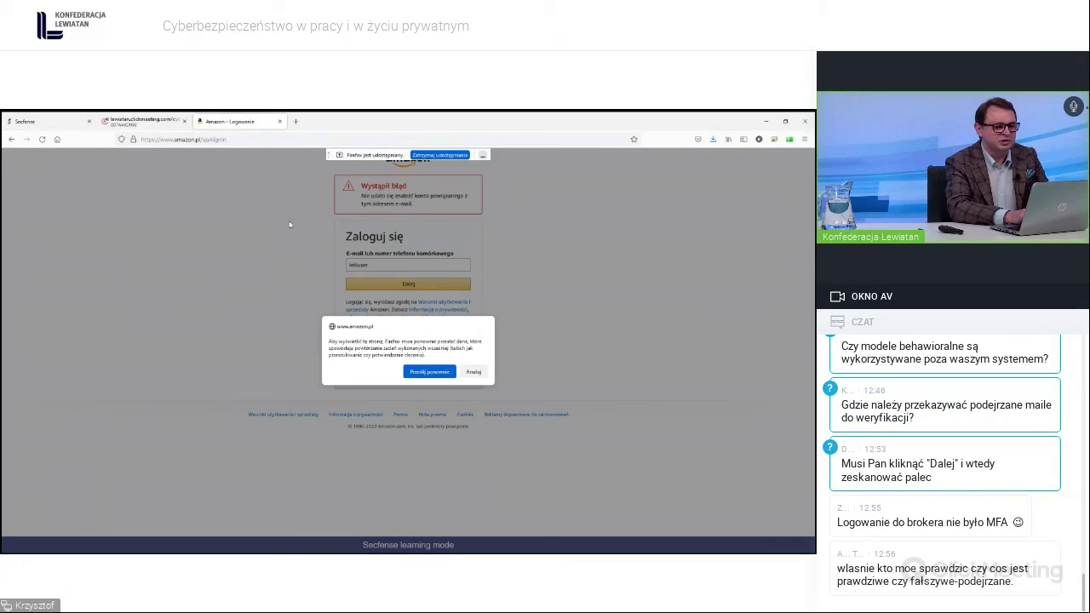
pyautogui.click(424, 374)
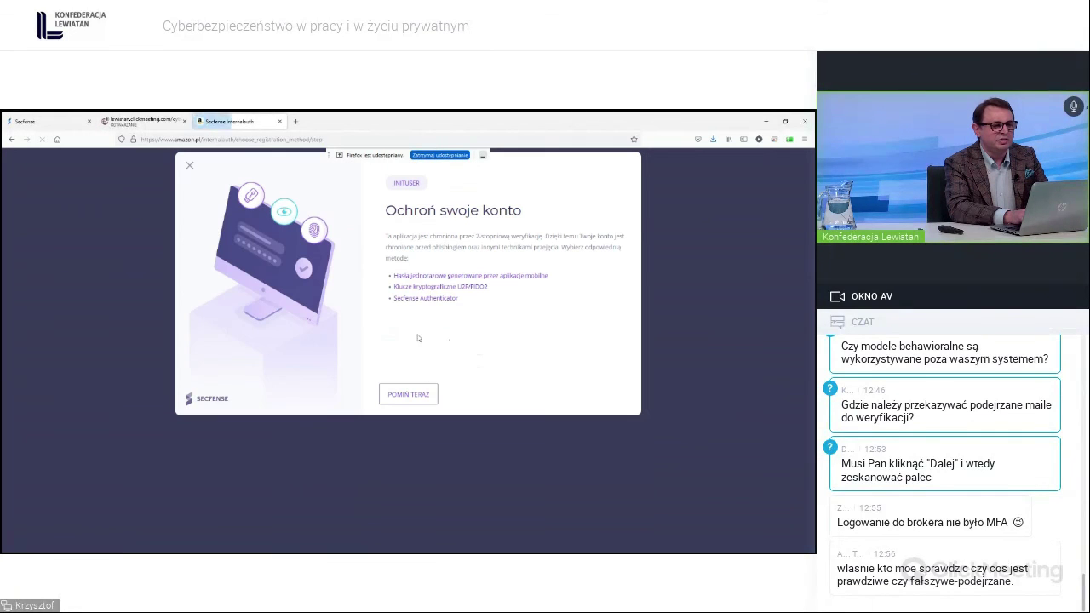